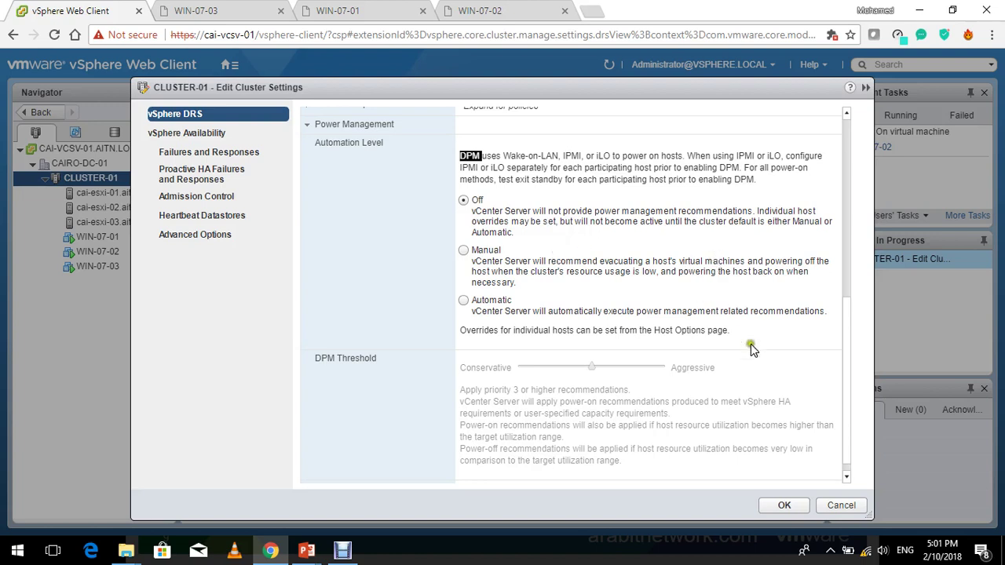
Step: Try to add a configuration parameter in the cluster's DRS advanced options, declining the client reload
scroll(669, 258, "down", 1)
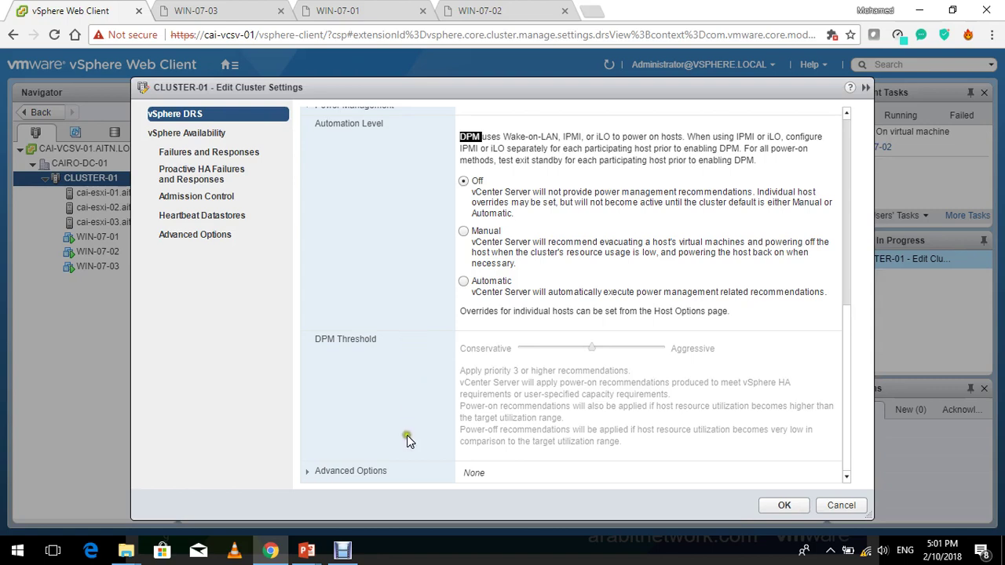
left_click(359, 475)
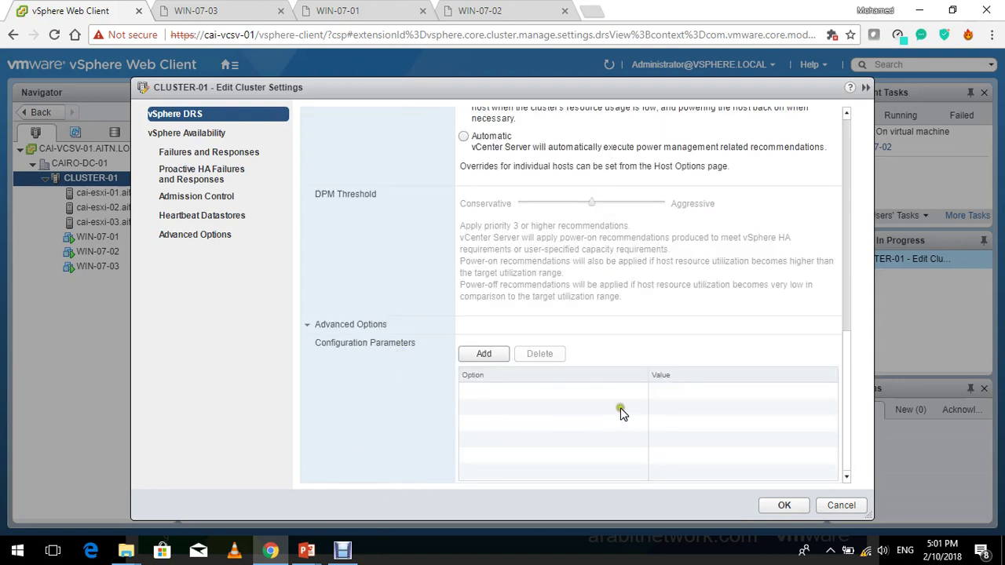
left_click(504, 352)
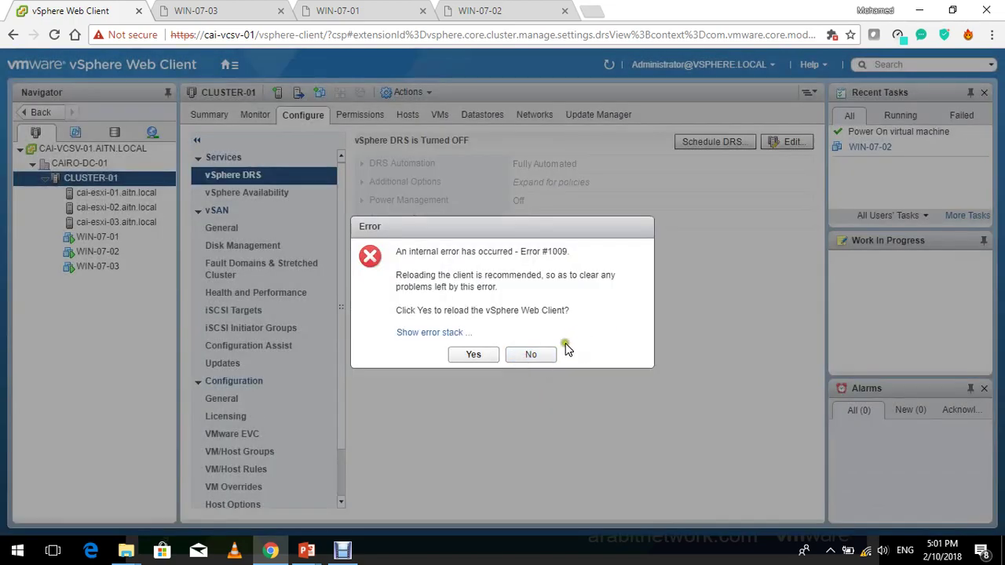
left_click(538, 359)
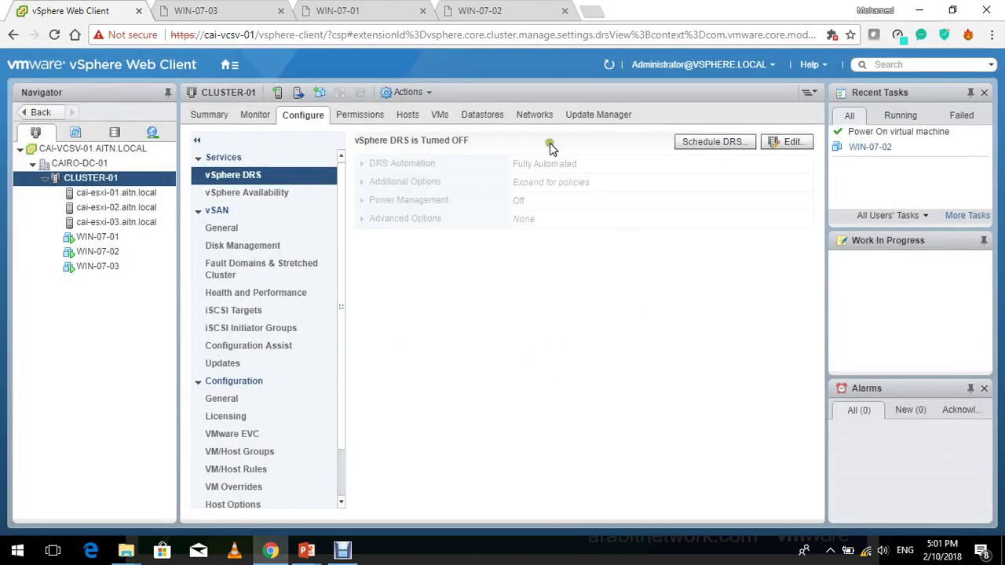
Step: Turn on vSphere DRS in CLUSTER-01's settings and set its migration threshold to the most conservative level
left_click(789, 142)
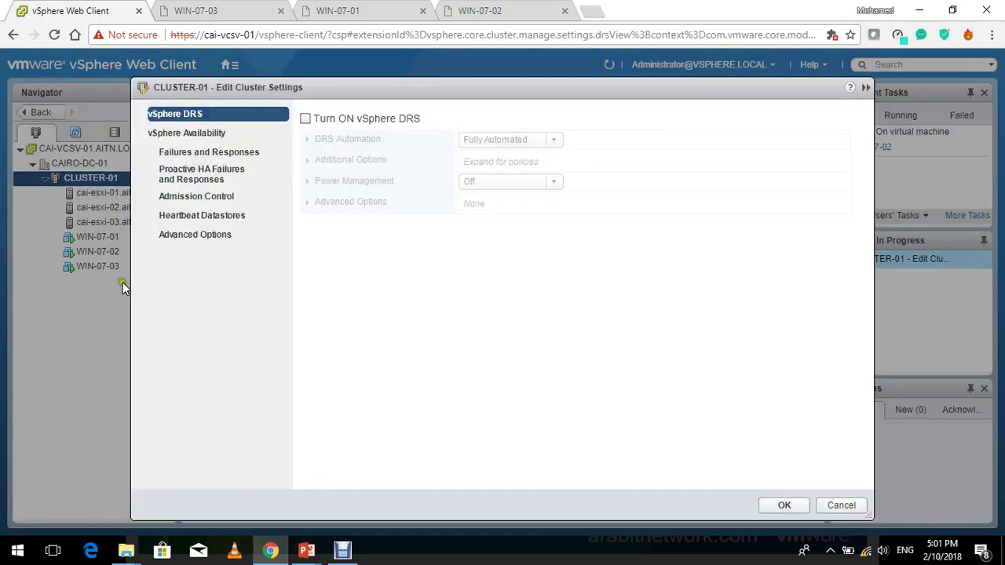
left_click(394, 118)
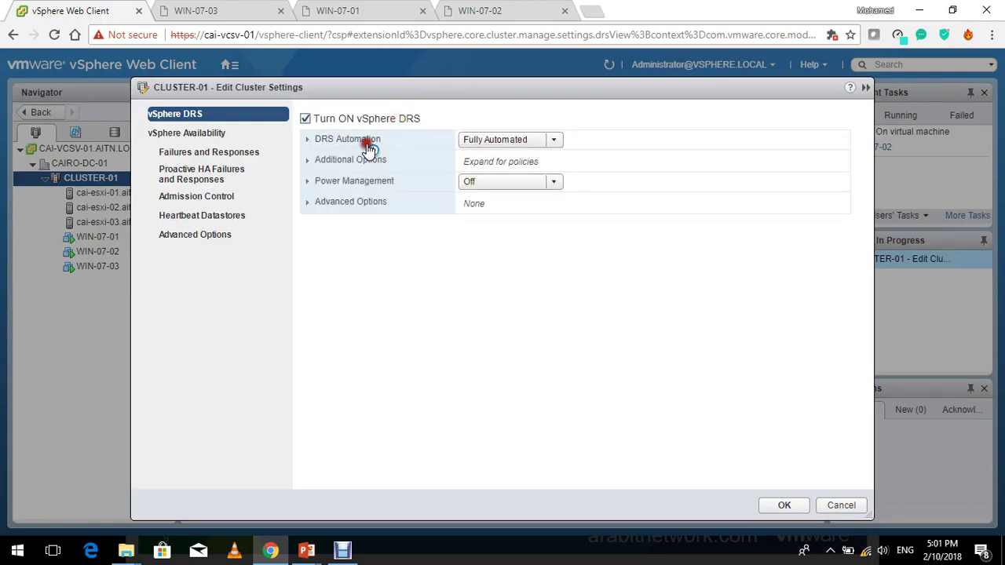
left_click(365, 139)
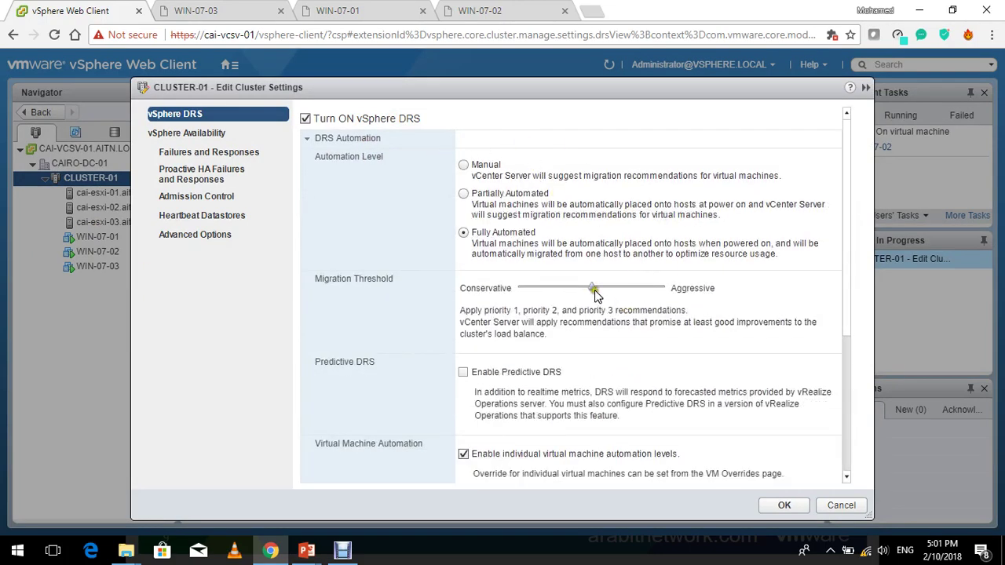
left_click_drag(593, 288, 661, 290)
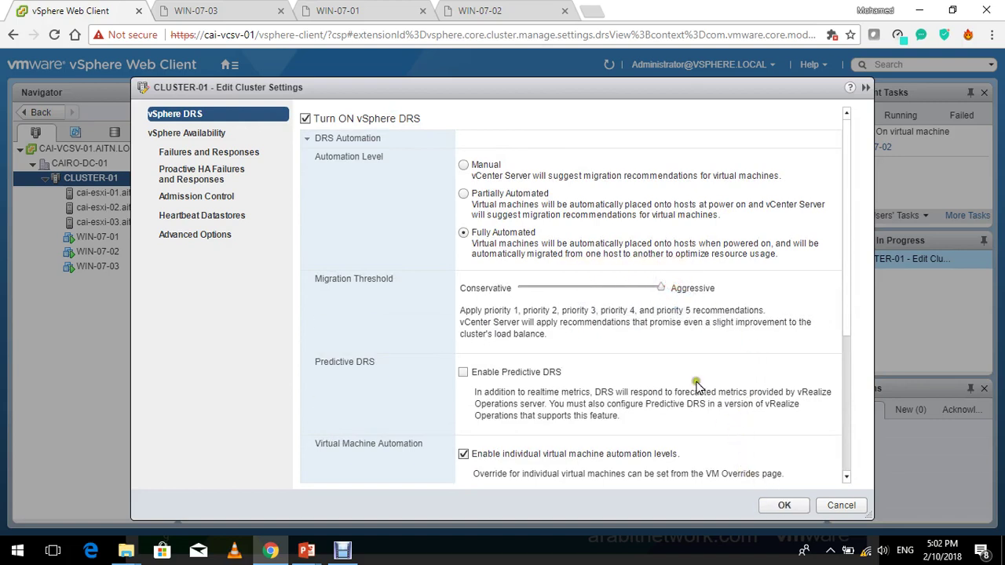
key("Home")
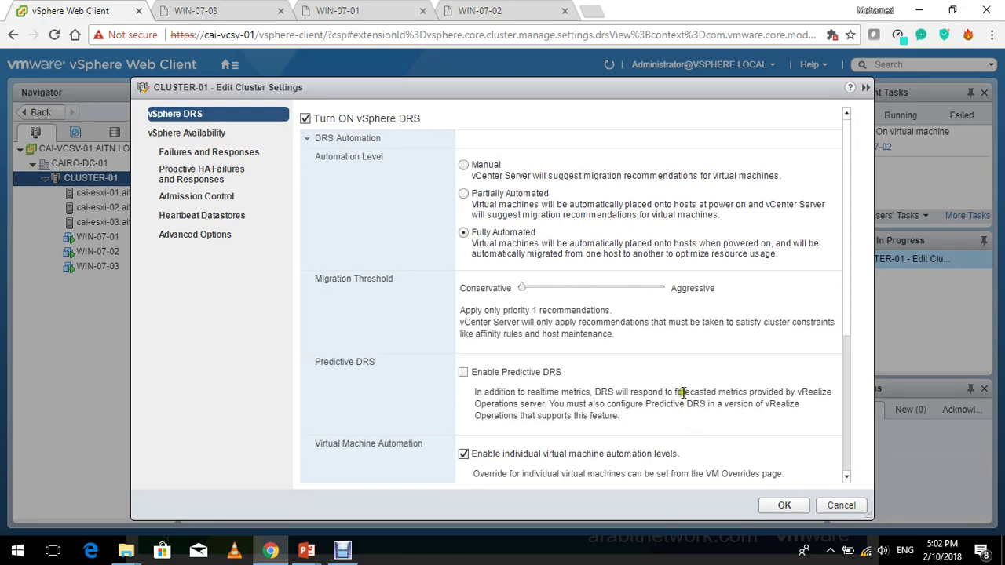
Step: Save the CLUSTER-01 settings and refresh the cluster's vSphere DRS status
left_click_drag(845, 304, 856, 424)
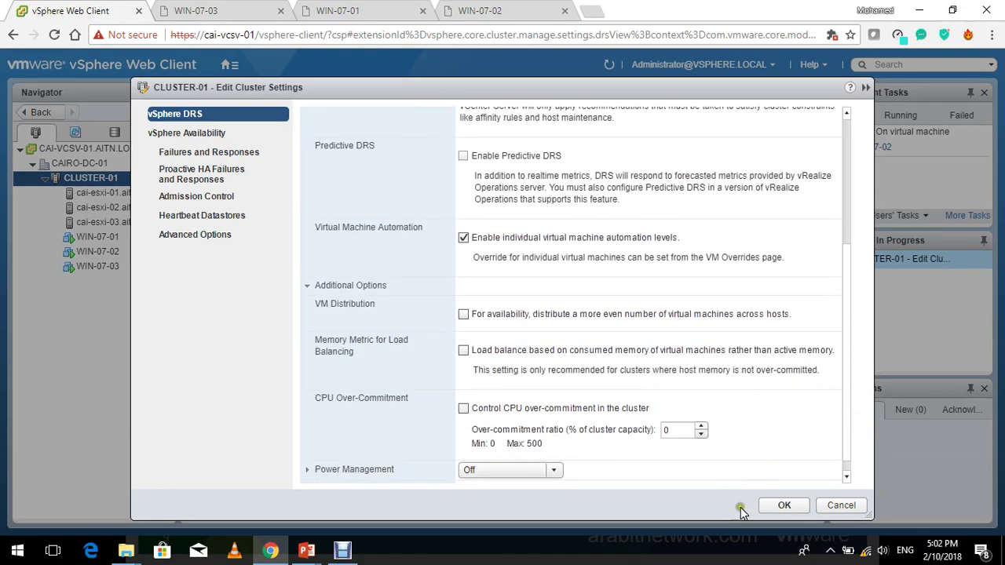
left_click(787, 507)
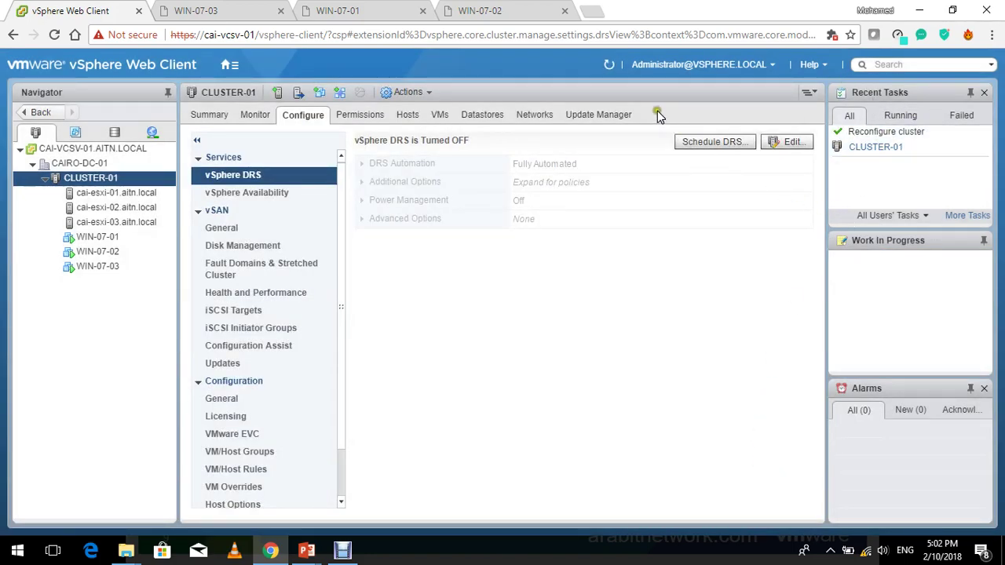
left_click(610, 66)
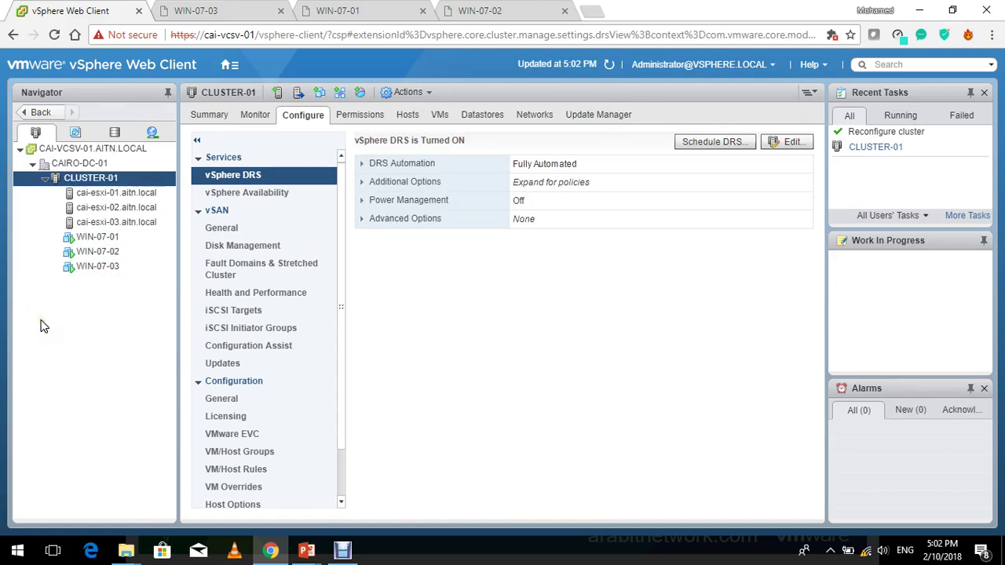
Step: Compare the summaries of hosts cai-esxi-01, cai-esxi-02 and cai-esxi-03, check the recent and running tasks, and refresh the data
left_click(146, 193)
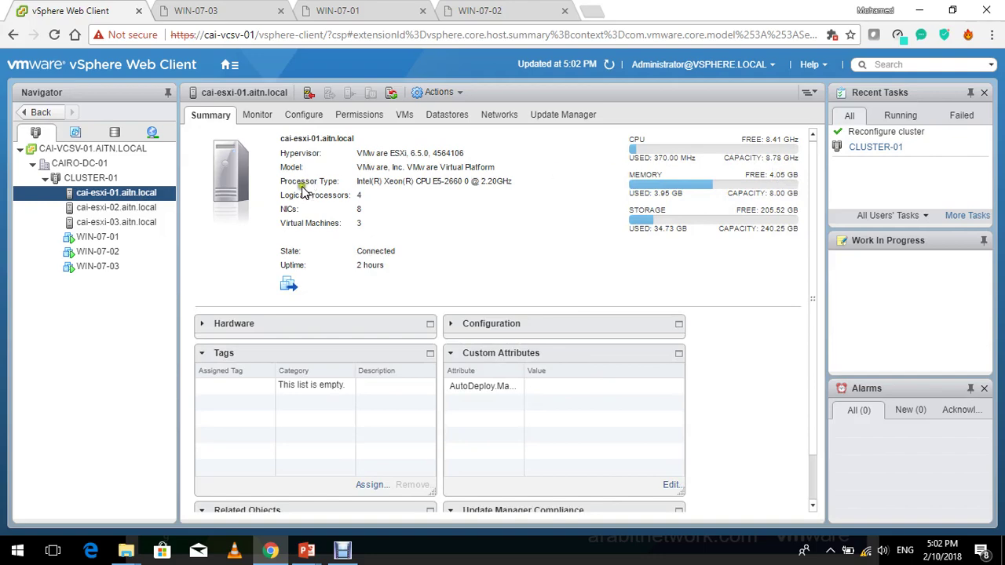
left_click(151, 207)
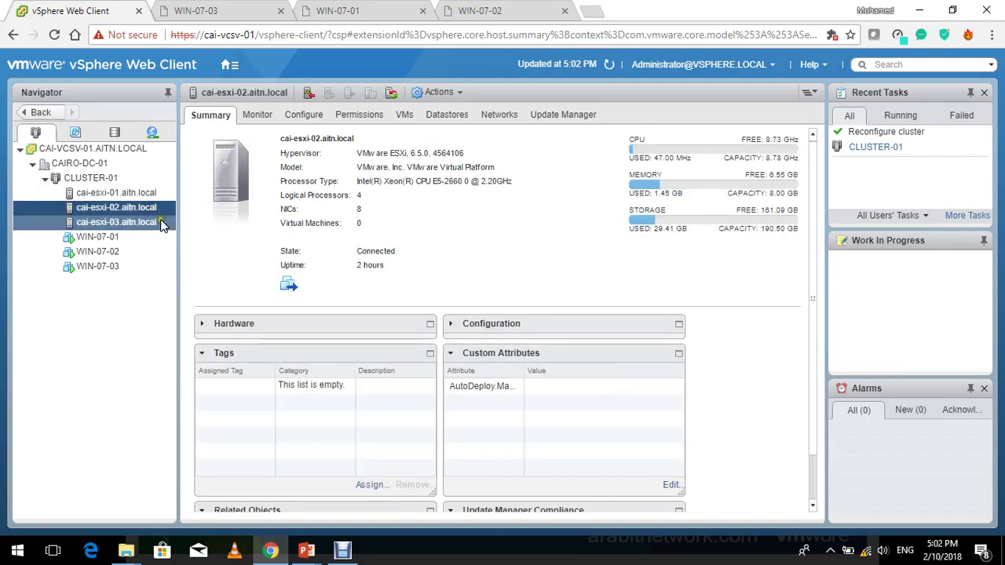
left_click(160, 223)
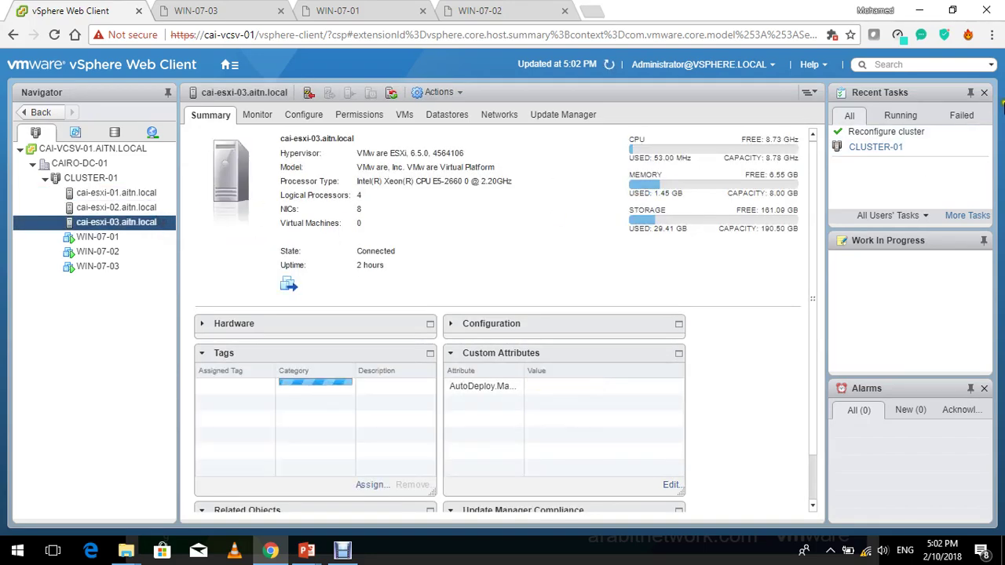
left_click(901, 115)
left_click(849, 114)
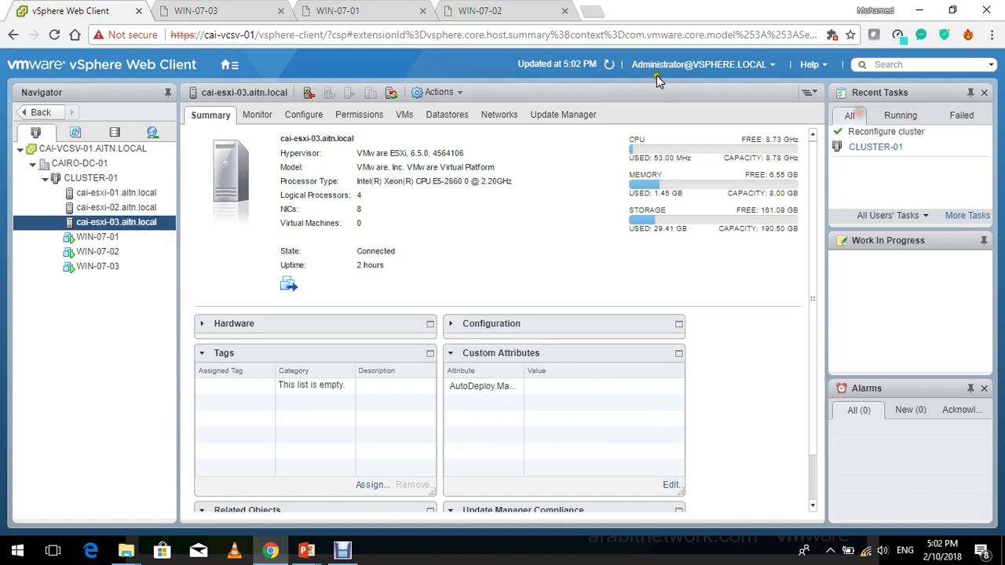
left_click(609, 66)
Step: Review the virtual machines on host cai-esxi-01 and its resource summary
left_click(155, 194)
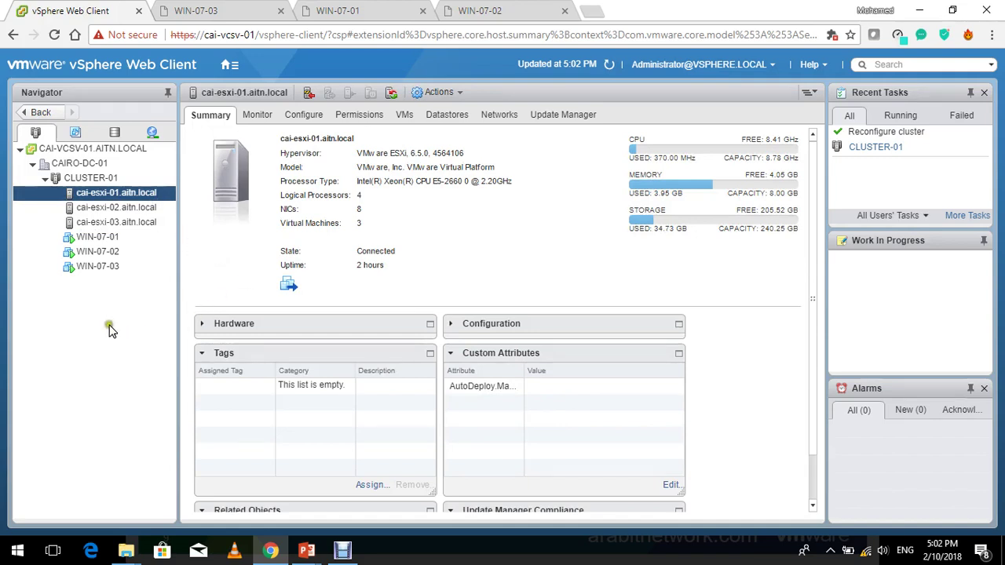
left_click(402, 116)
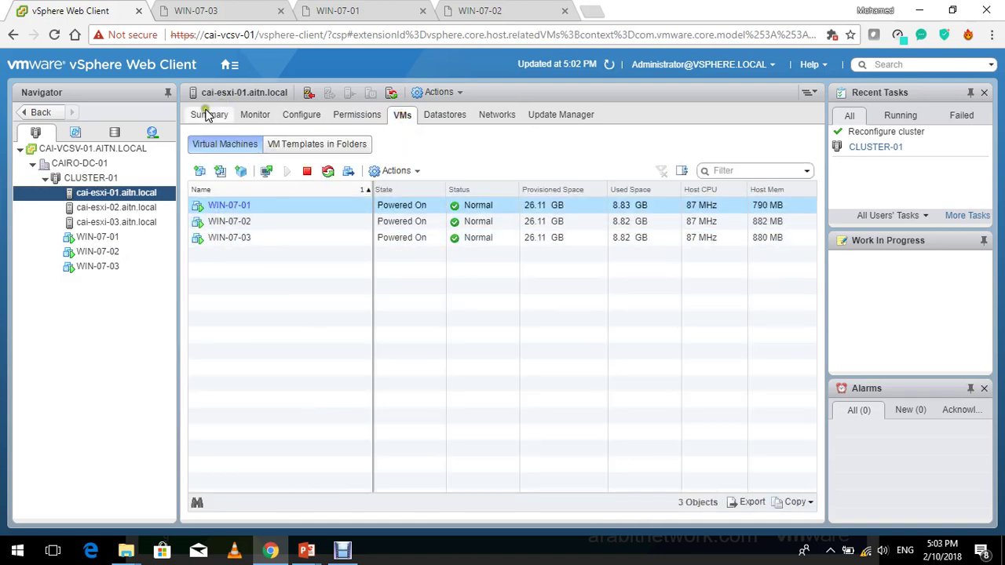
left_click(208, 115)
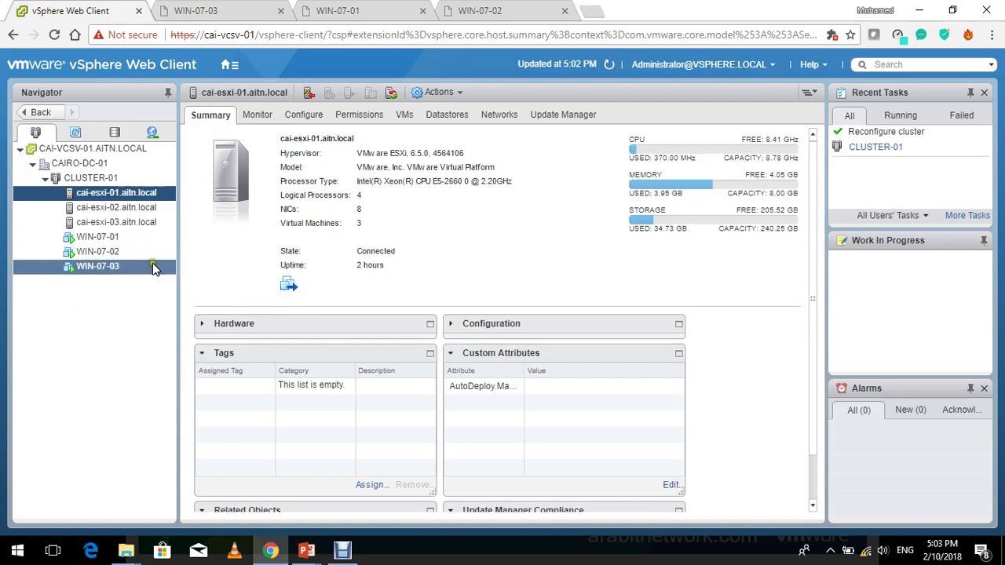
Step: In the WIN-07-01 console, close the Power Options window and open the Music library
left_click(339, 11)
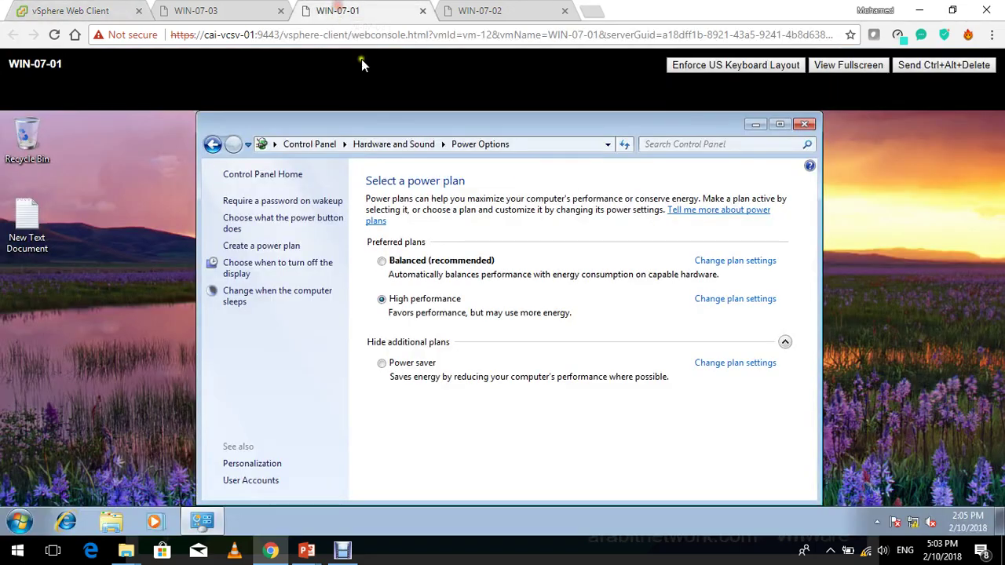
left_click(805, 124)
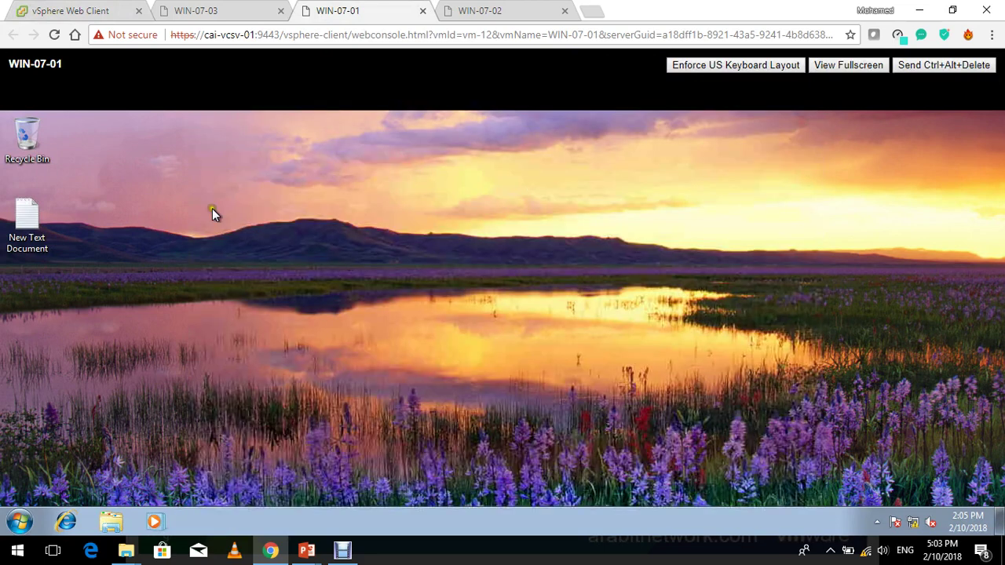
left_click(17, 521)
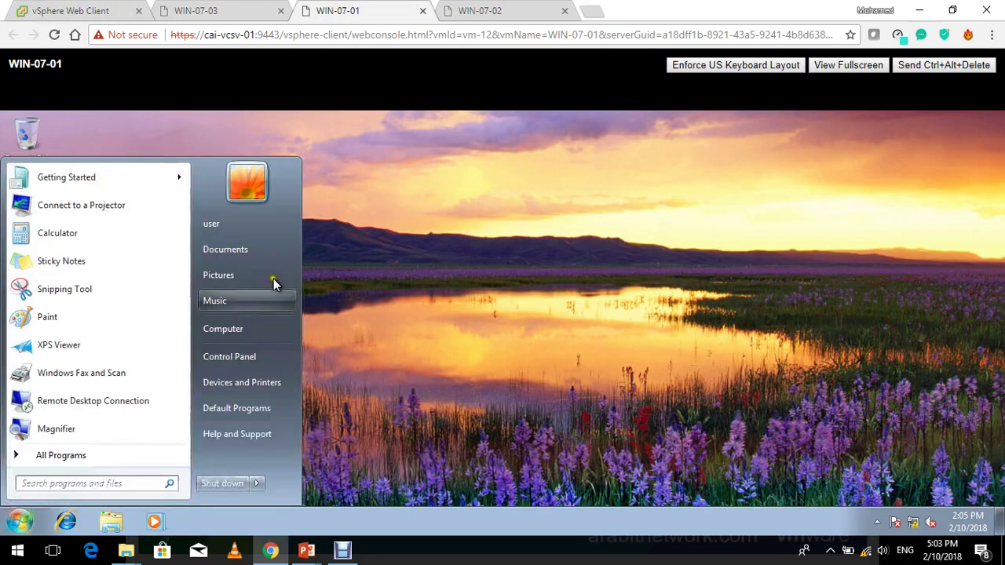
left_click(239, 302)
Step: Open Devices and Printers in the WIN-07-01 guest and select the WIN-07-01 computer device
left_click(17, 521)
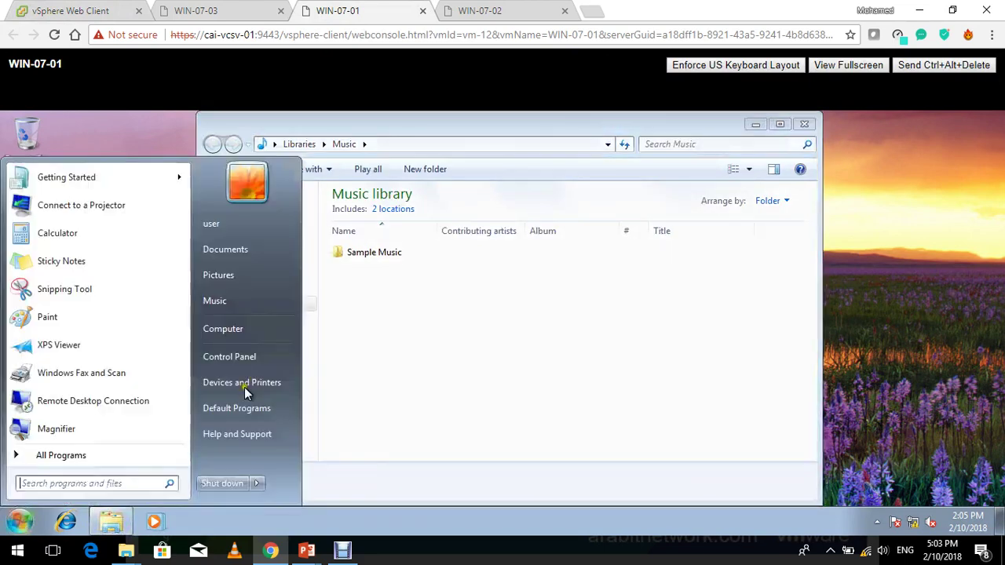
left_click(128, 70)
left_click(93, 11)
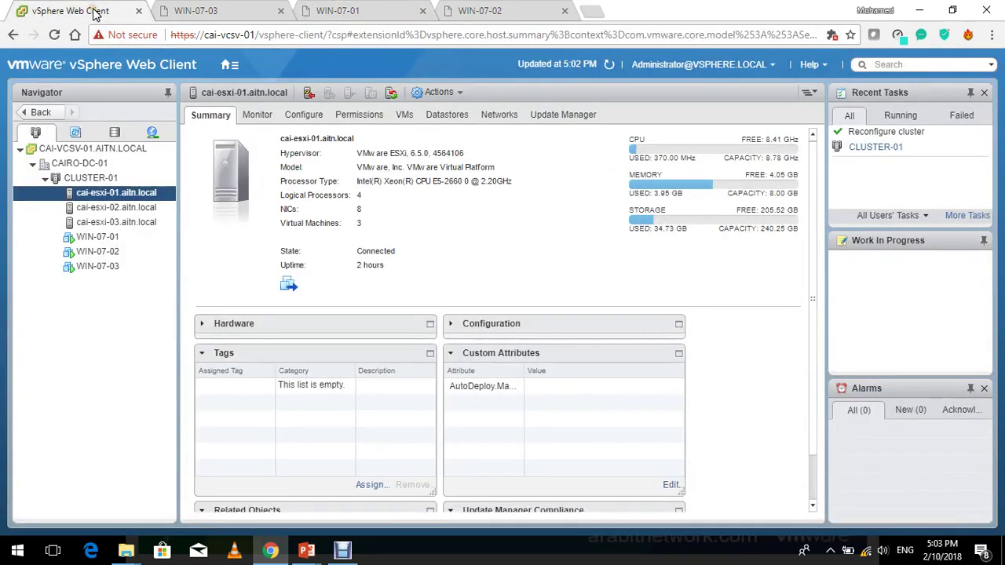
left_click(244, 11)
left_click(392, 6)
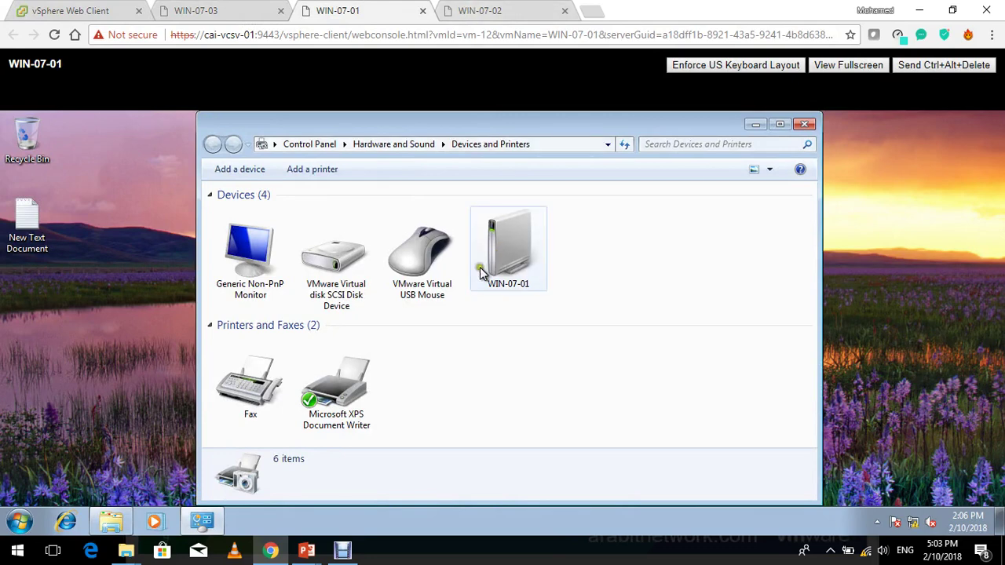
left_click(505, 250)
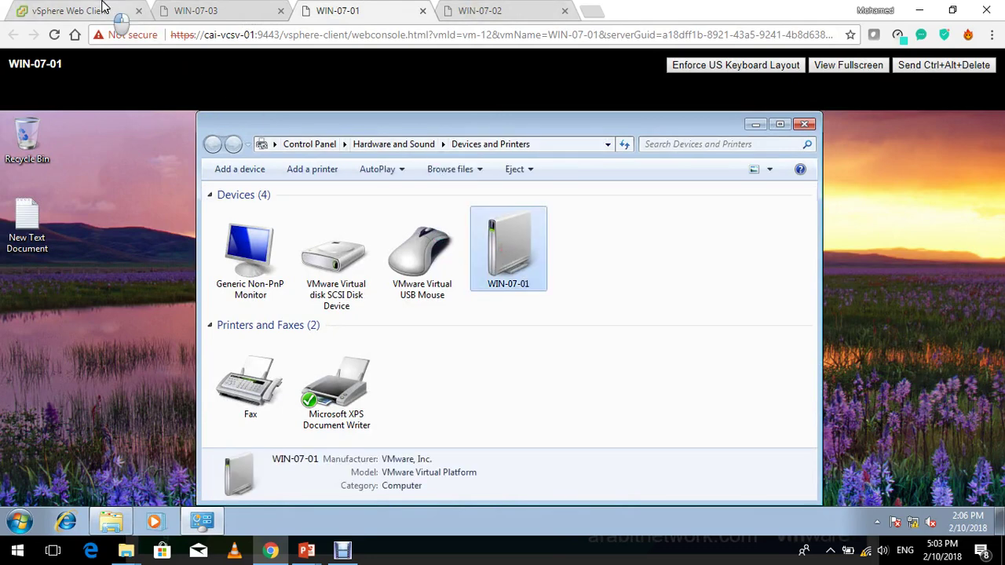
Step: Return to the vSphere Web Client and check the running tasks and the full recent tasks list
left_click(106, 13)
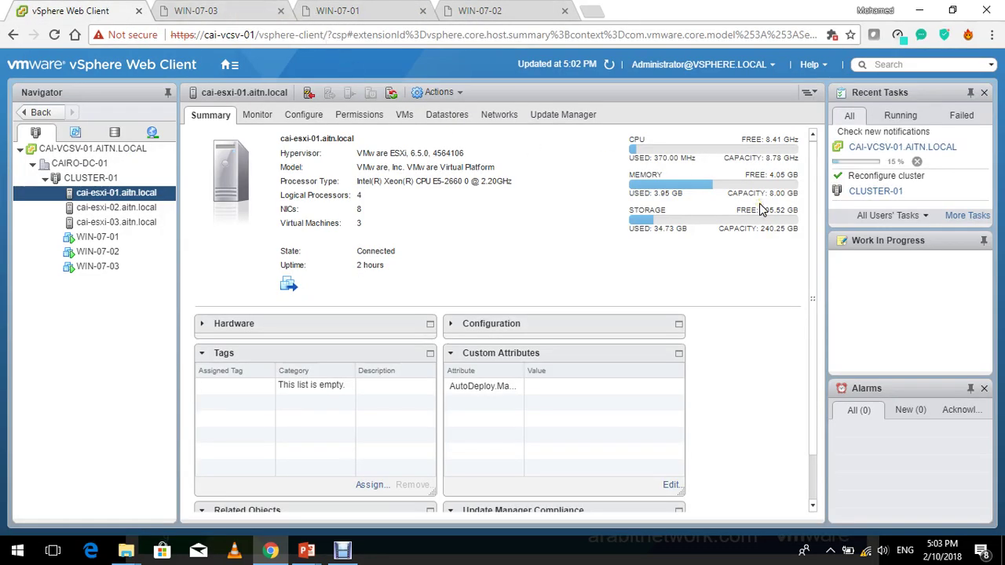
left_click(903, 115)
left_click(851, 115)
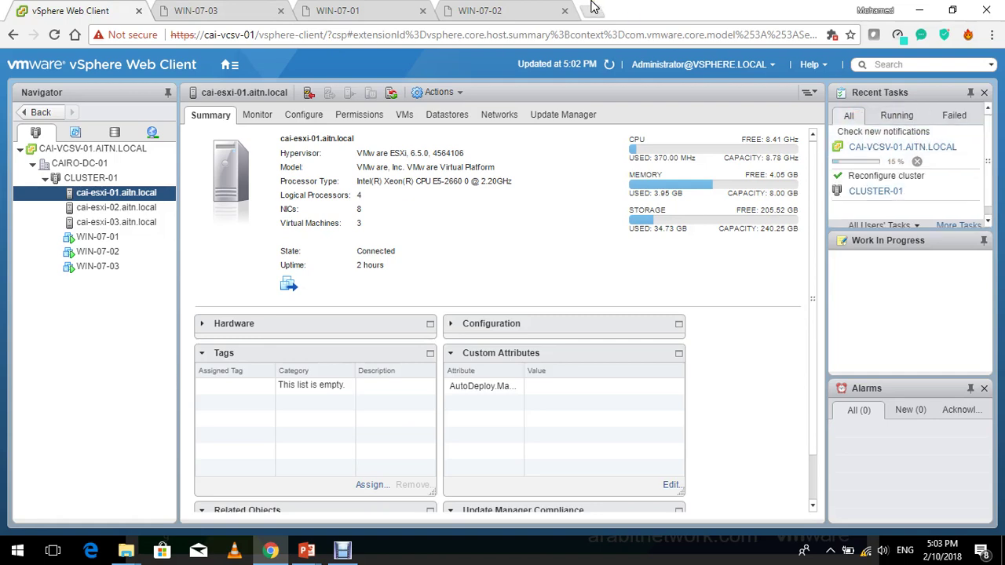
Step: Switch to the WIN-07-03 console and open the guest's Control Panel
left_click(225, 11)
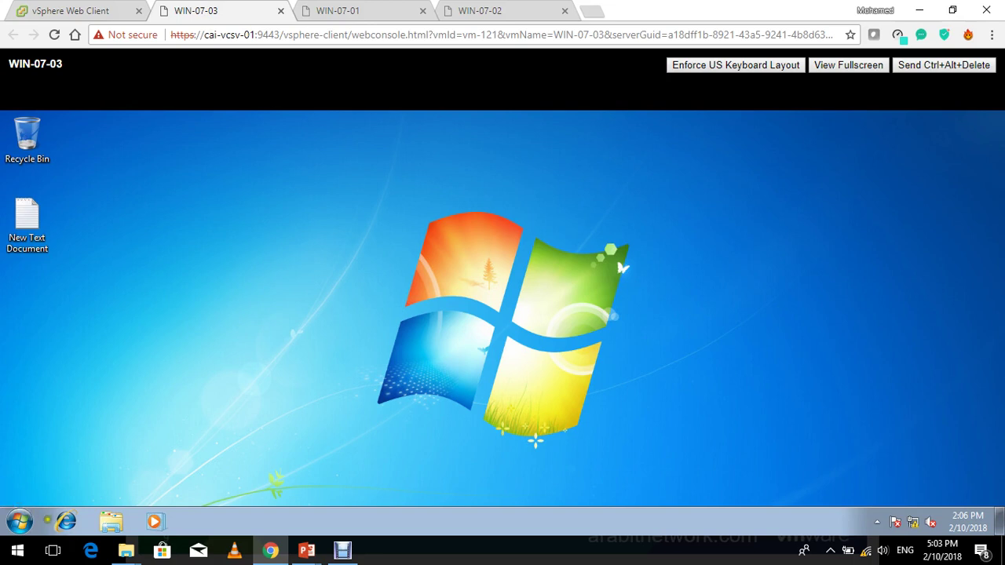
right_click(64, 356)
left_click(31, 479)
left_click(19, 522)
type("control p")
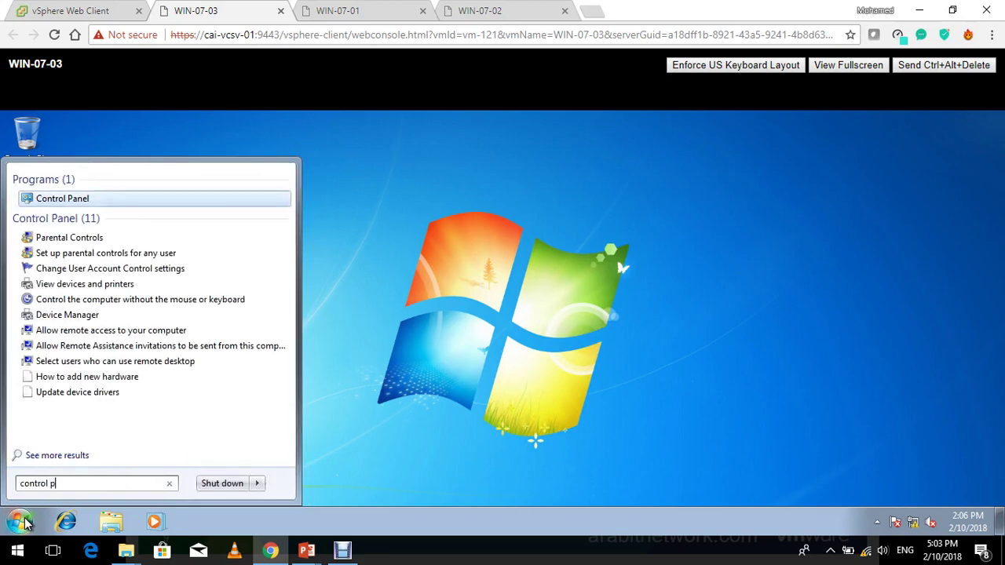
key("Return")
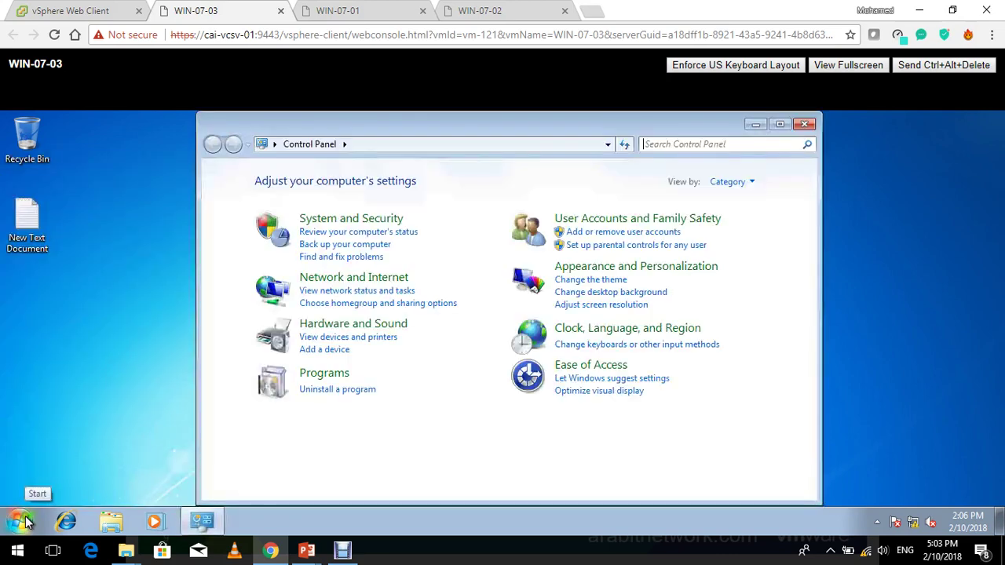
Step: Show the WIN-07-03 Control Panel items as large icons and open Action Center
left_click(734, 181)
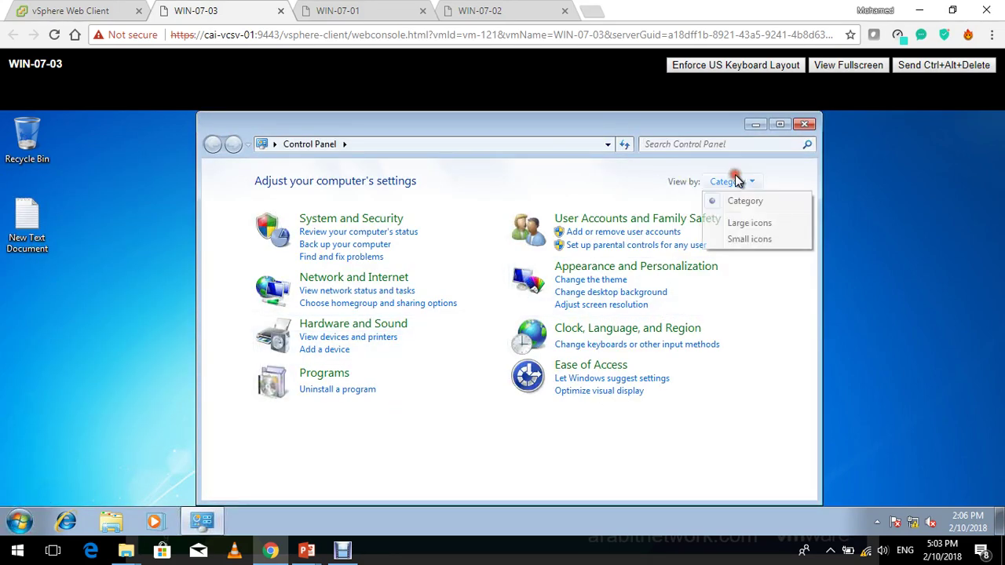
left_click(751, 224)
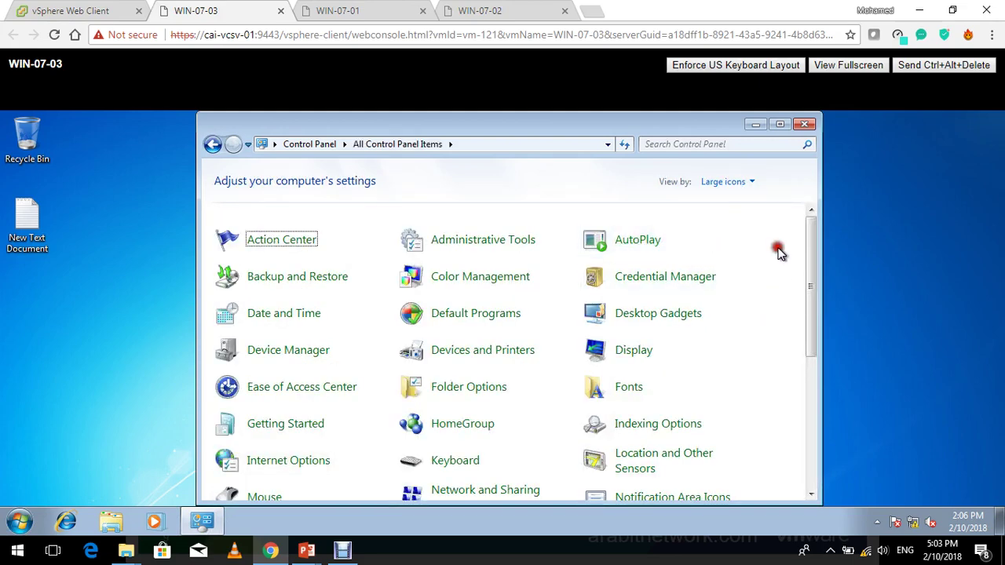
key("Down")
key("Down")
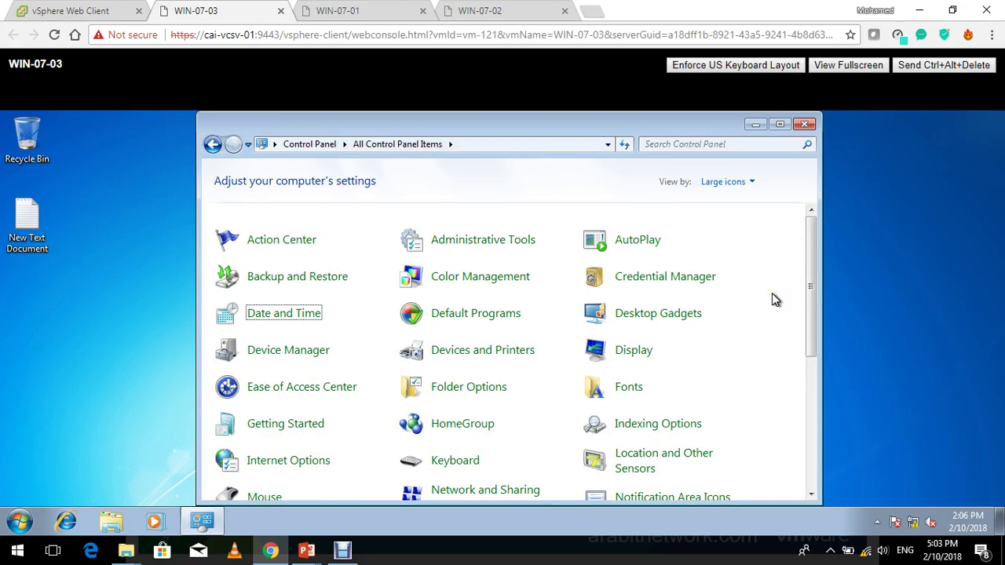
left_click(330, 240)
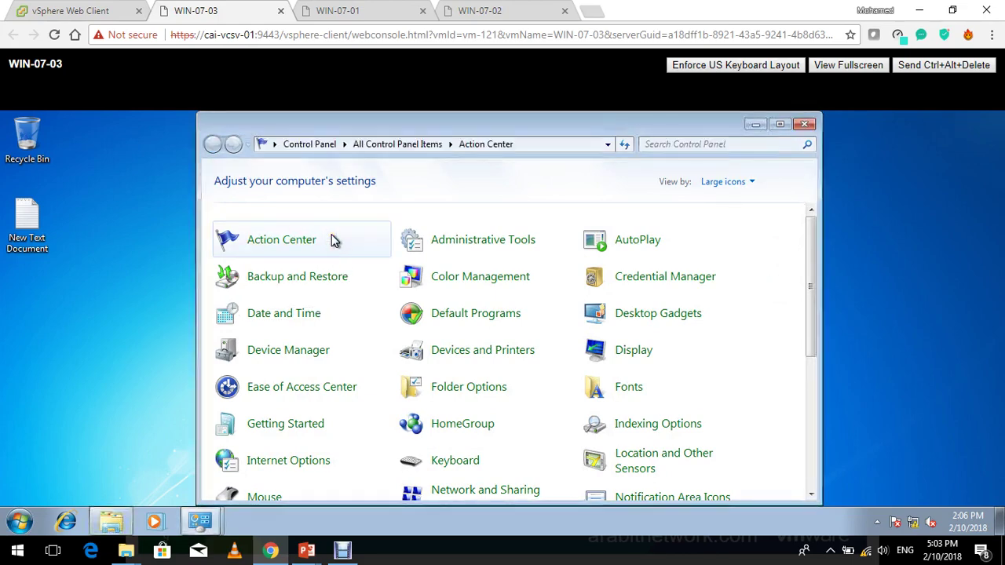
Step: Return to the vSphere Web Client, refresh it, and check the recent tasks and the CLUSTER-01 summary
left_click(111, 10)
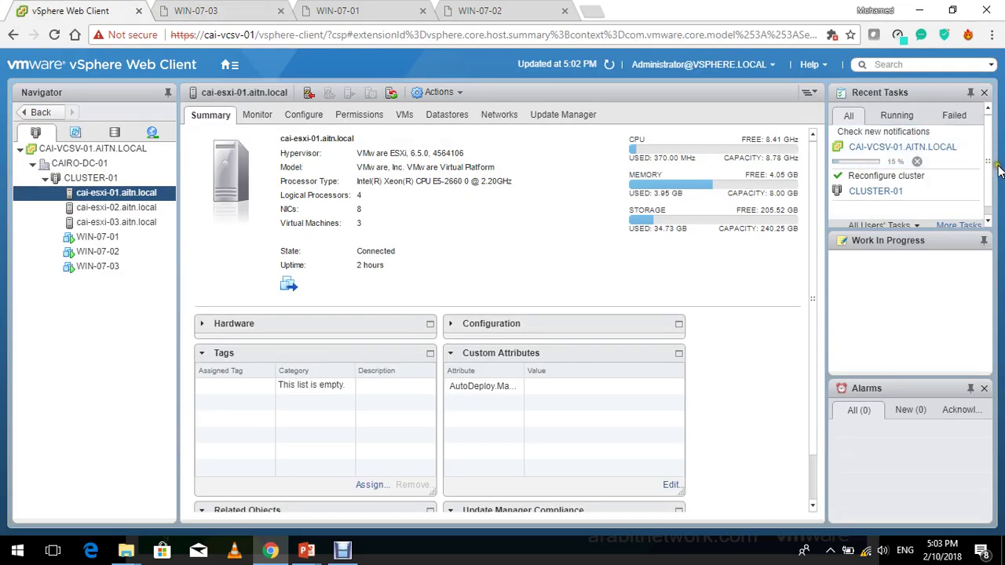
left_click(617, 64)
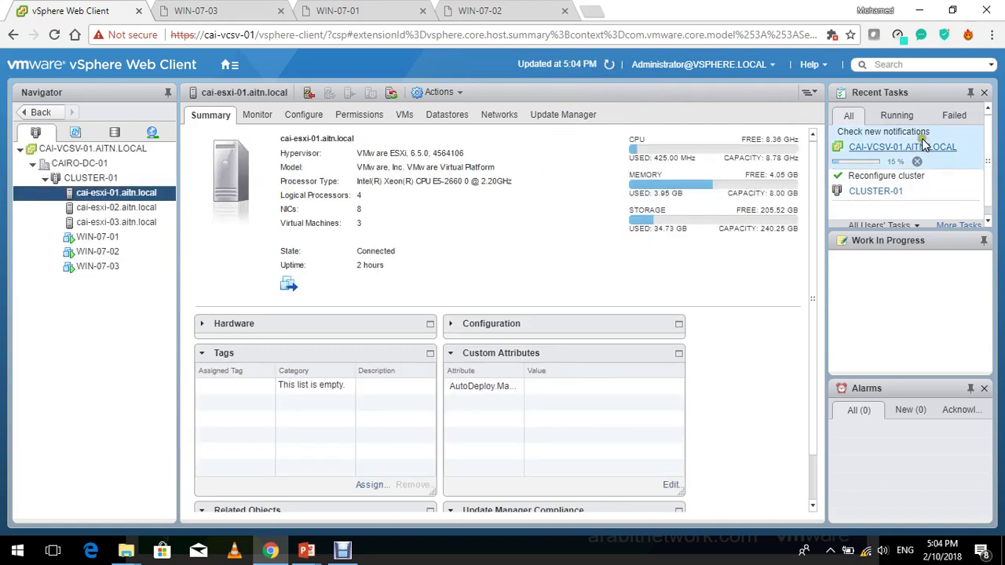
left_click(897, 117)
left_click(846, 116)
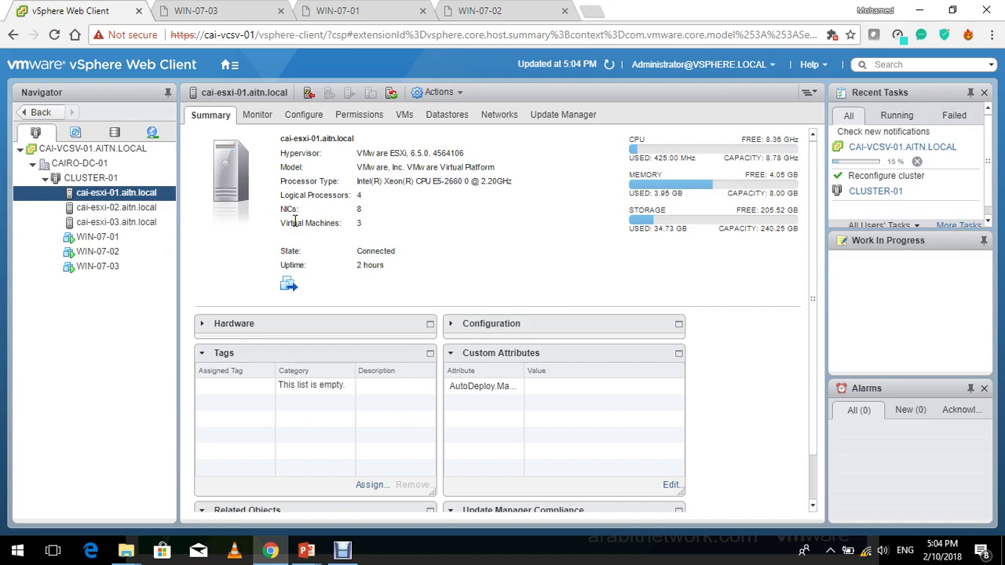
left_click(90, 178)
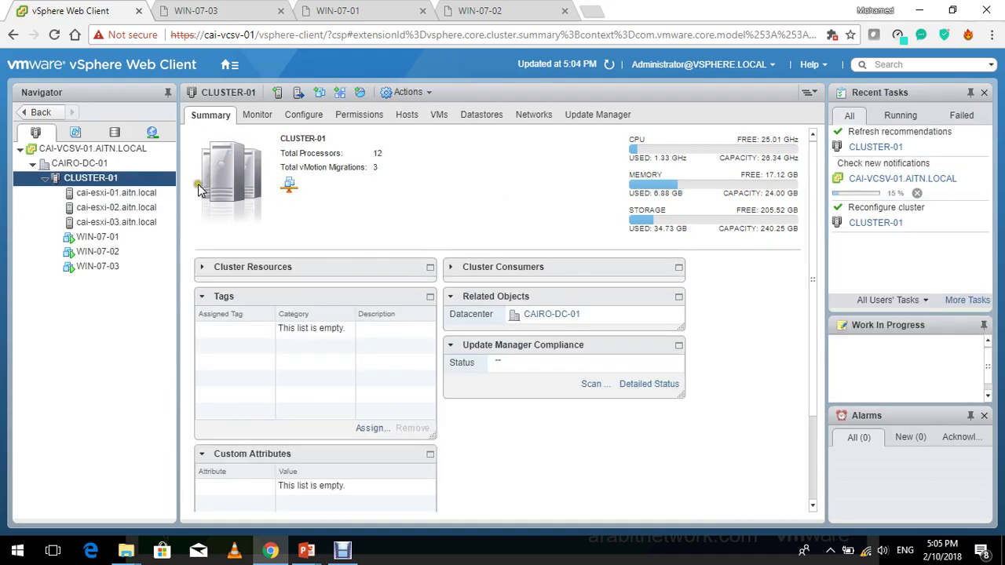
Step: Restart the guest operating system of the WIN-07-03 virtual machine
left_click(96, 267)
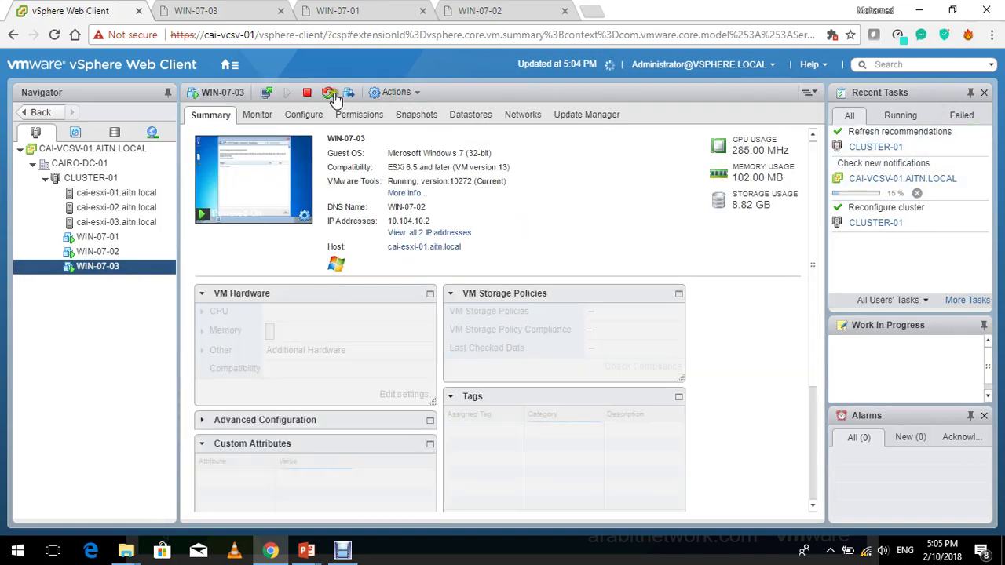
left_click(329, 94)
left_click(469, 319)
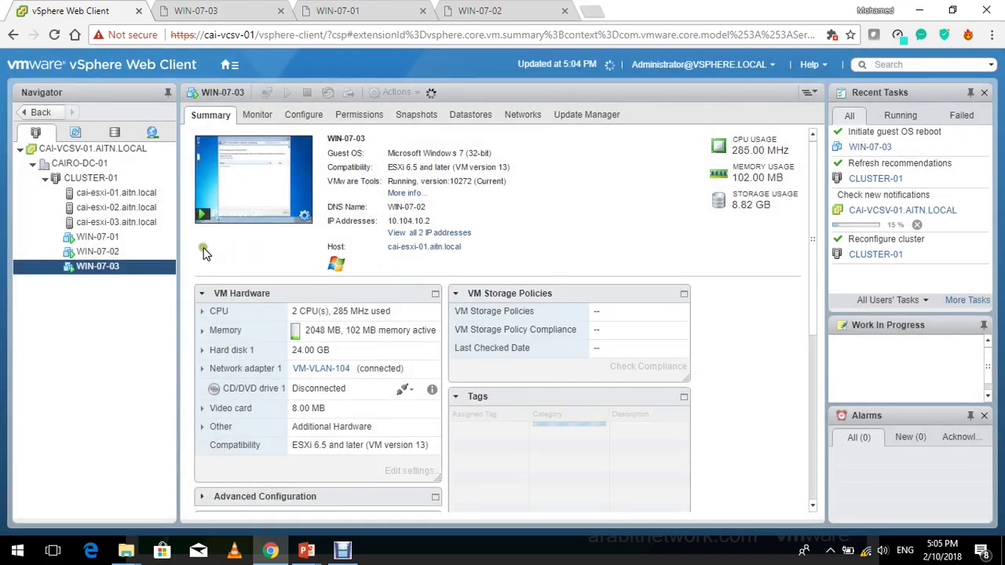
Step: Restart the guest operating system of the WIN-07-02 virtual machine and check its entry in the recent tasks
left_click(152, 251, "ctrl")
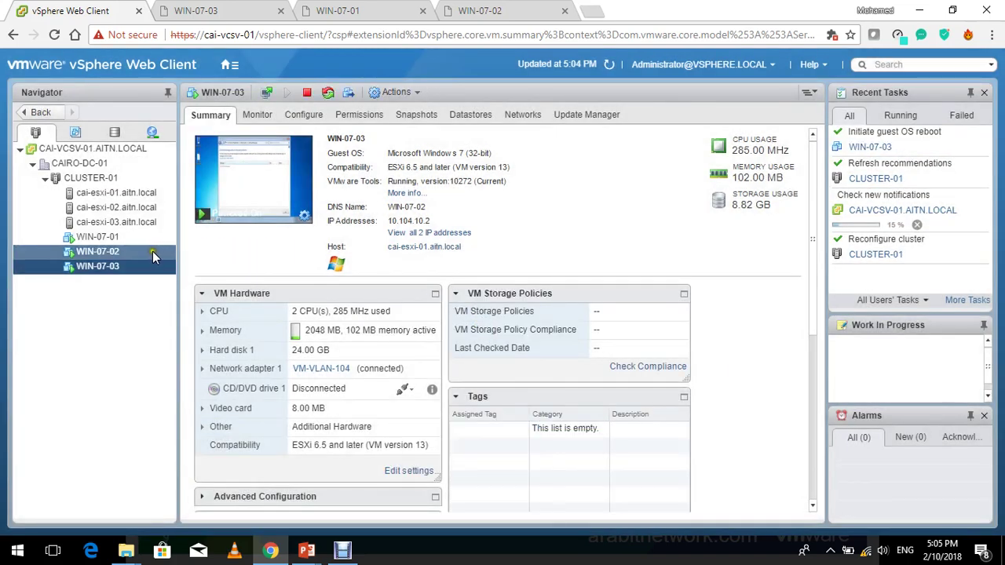
left_click(152, 252)
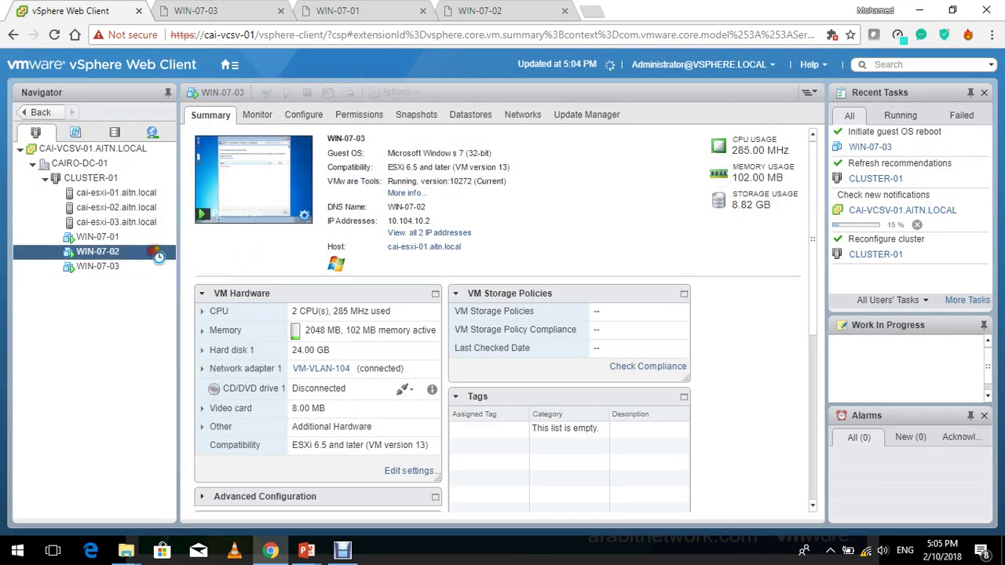
left_click(328, 93)
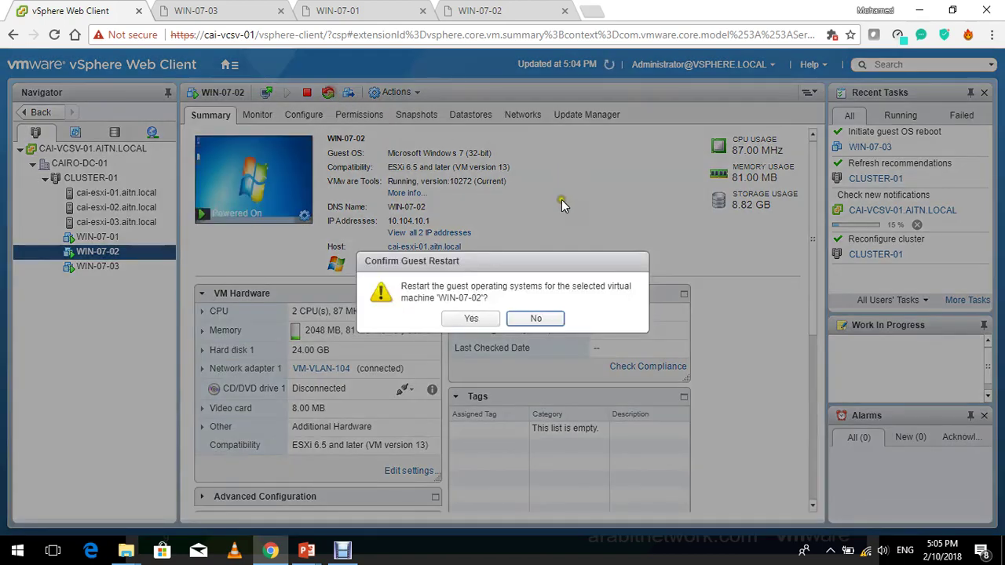
left_click(473, 318)
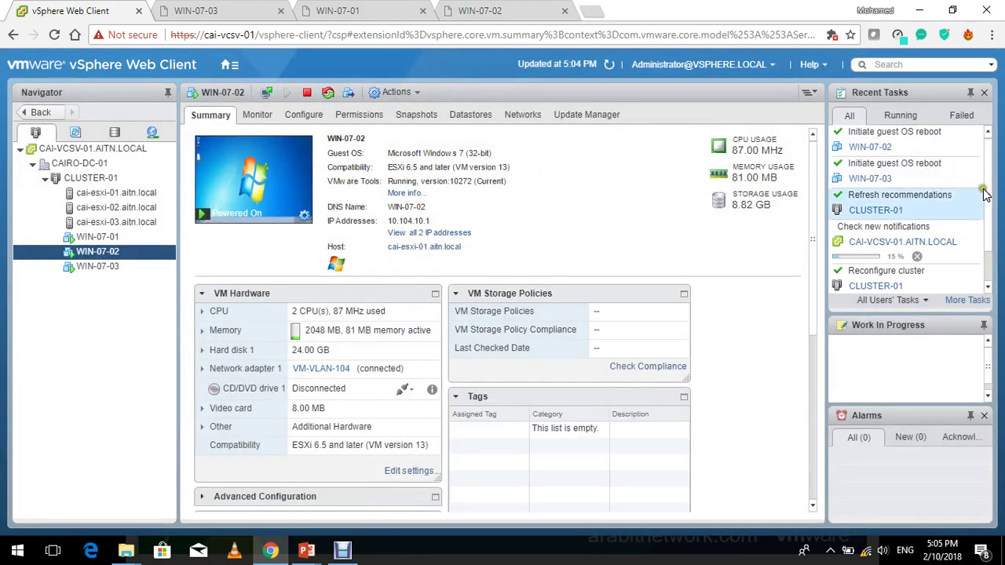
scroll(966, 174, "down", 1)
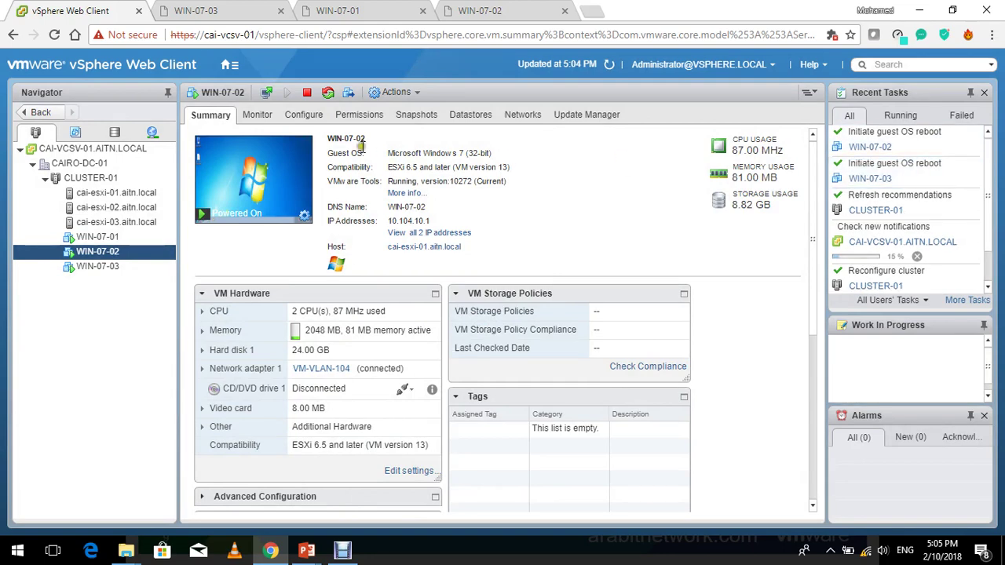
Step: View the WIN-07-02 and WIN-07-03 consoles during the reboot and refresh the vSphere Web Client
left_click(396, 13)
left_click(442, 11)
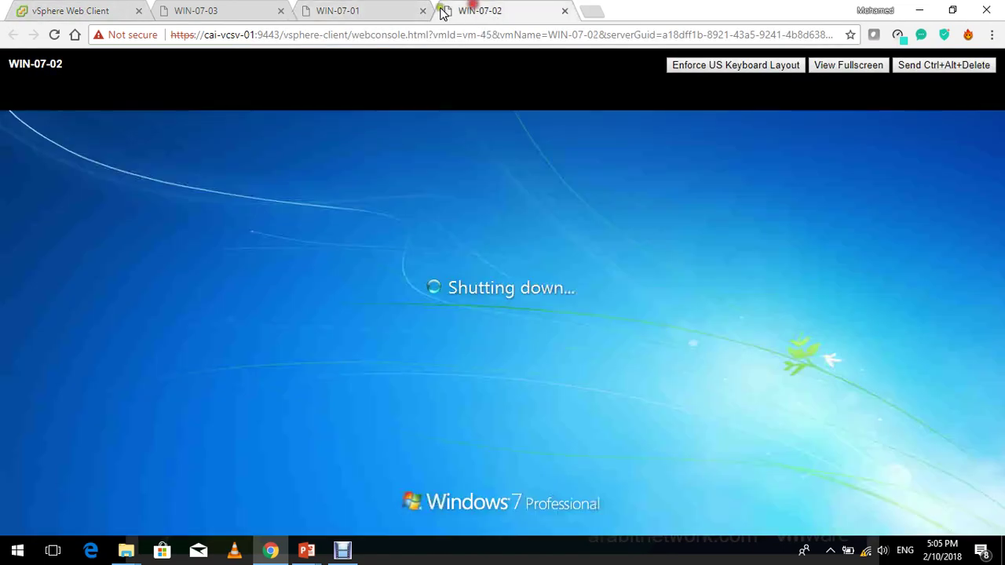
left_click(243, 11)
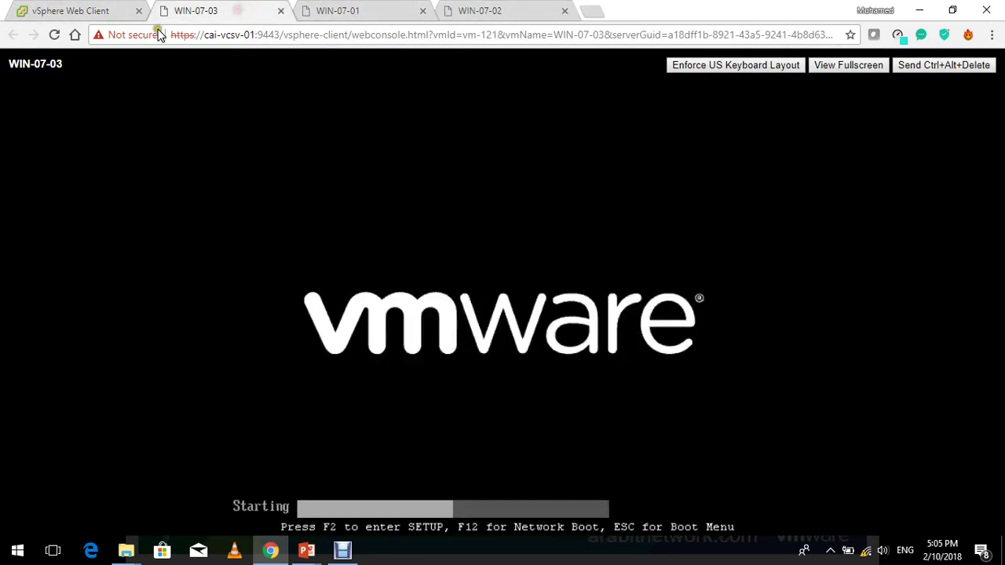
left_click(81, 9)
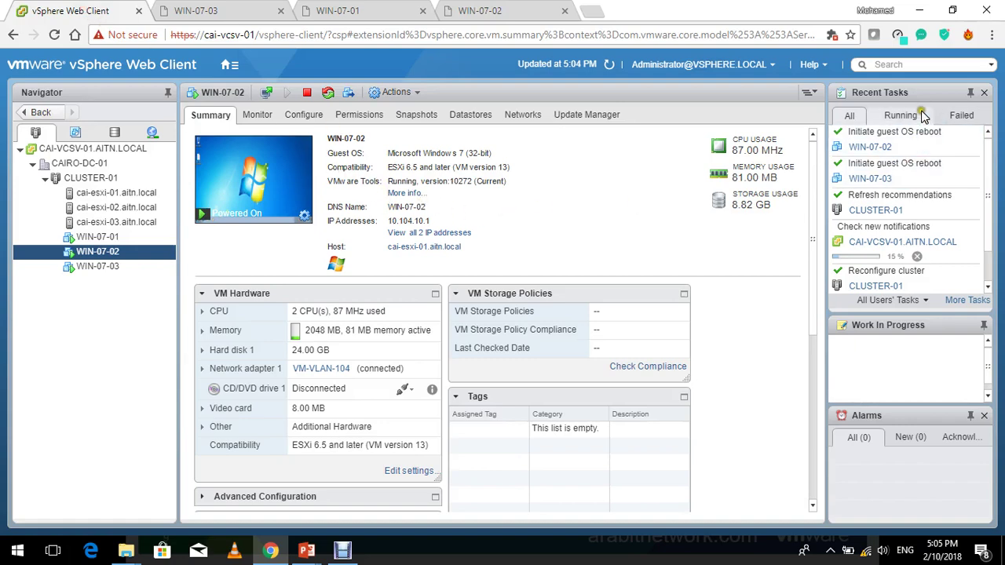
left_click(610, 66)
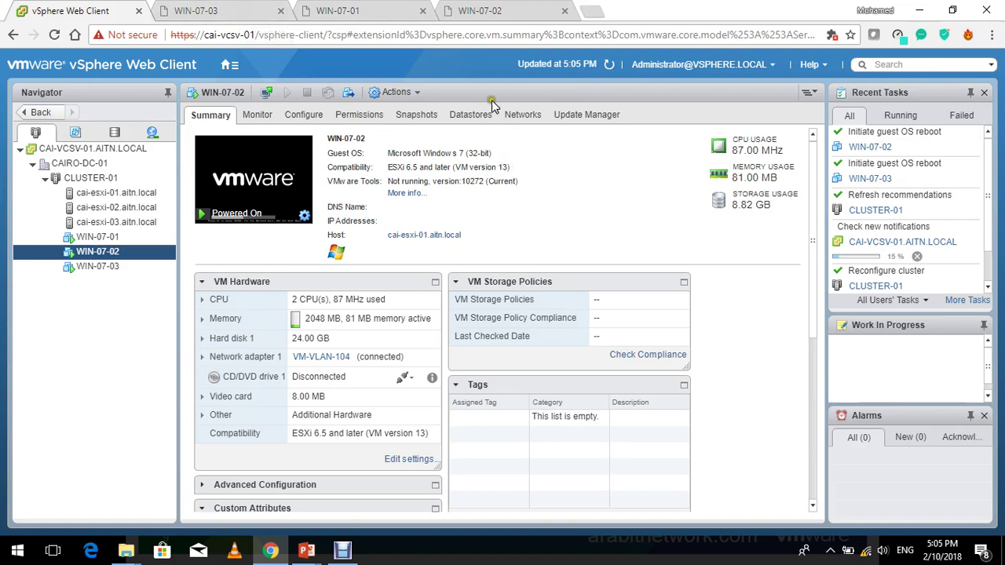
Step: Look through all three virtual machine consoles again and return to the recent tasks in the vSphere Web Client
left_click(228, 10)
left_click(329, 10)
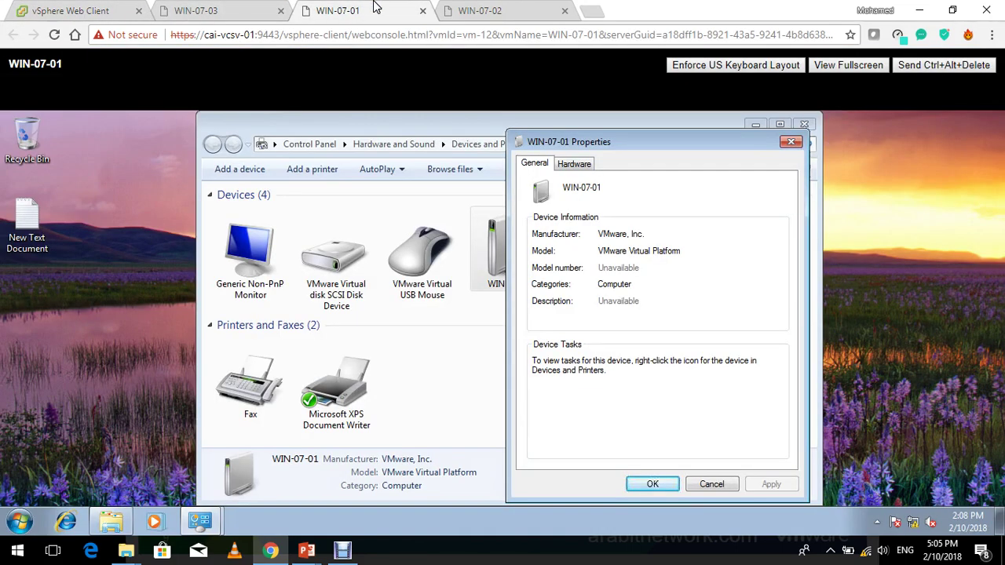
left_click(465, 8)
left_click(118, 8)
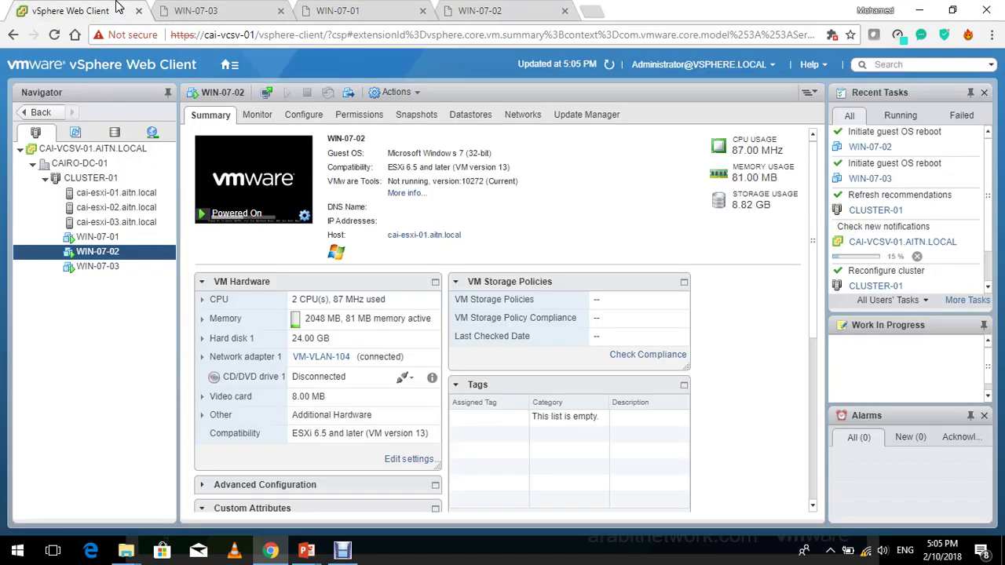
left_click(986, 165)
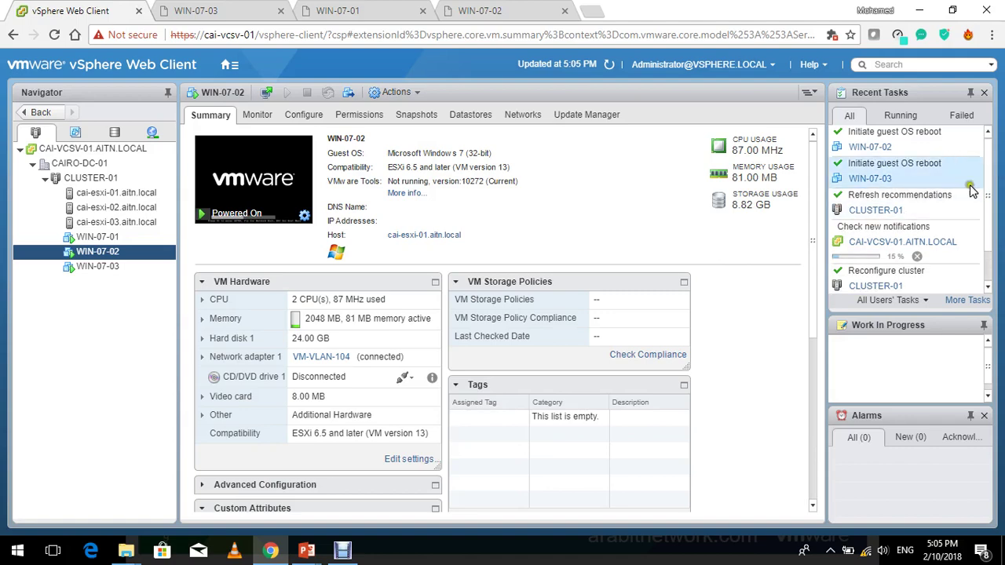
Step: Review the DRS configuration of CLUSTER-01 and its monitored DRS faults and history
left_click(131, 181)
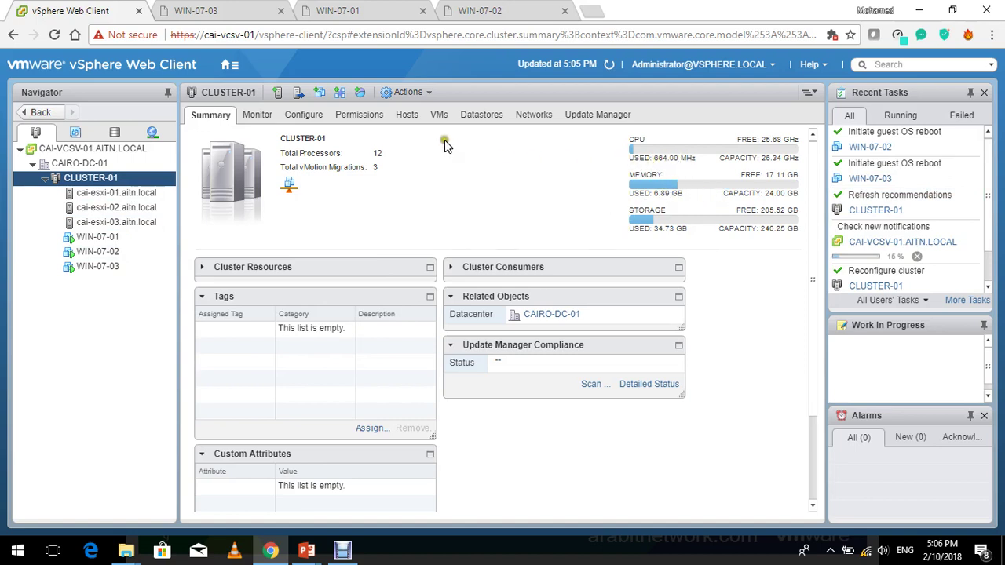
left_click(306, 116)
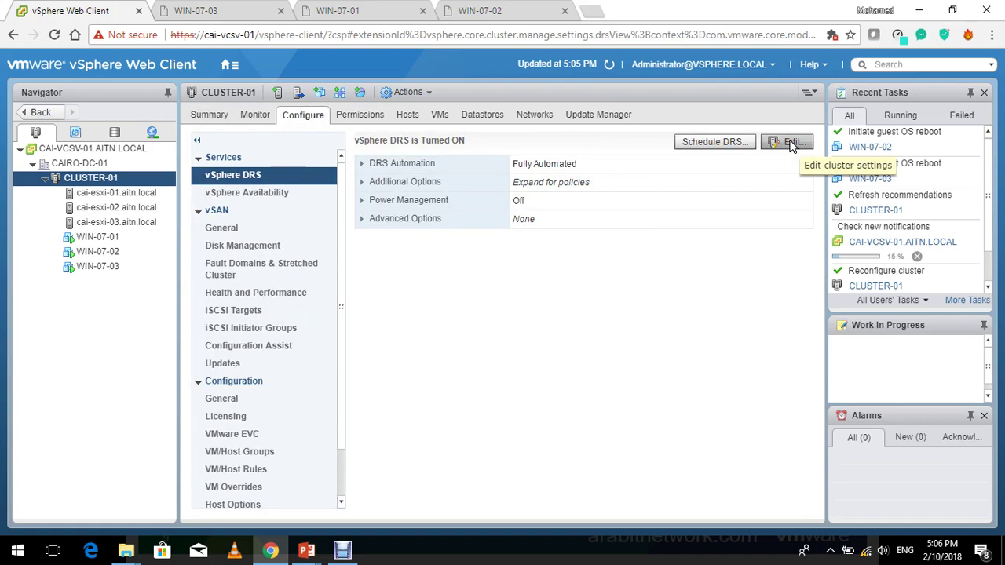
left_click(256, 115)
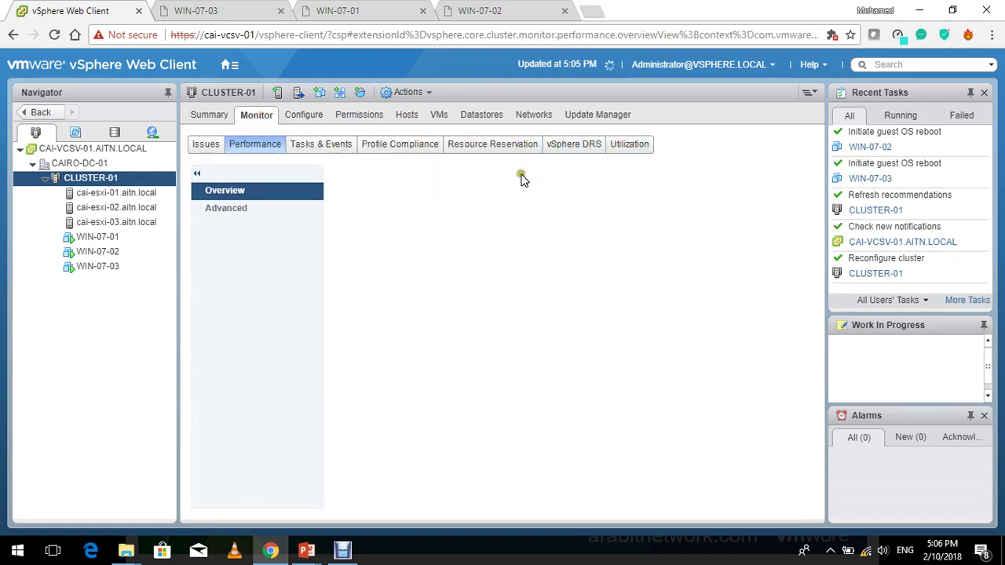
left_click(590, 148)
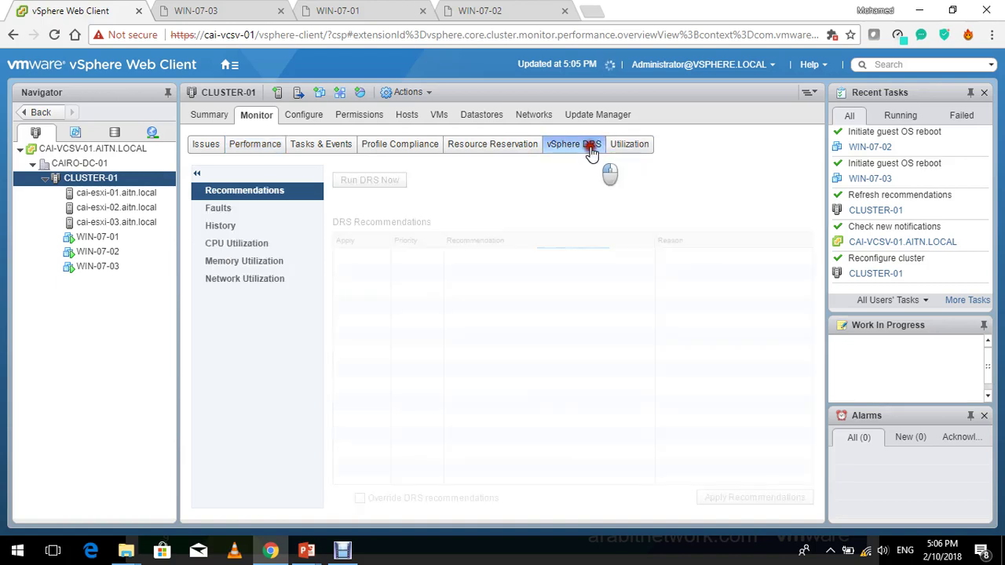
left_click(251, 206)
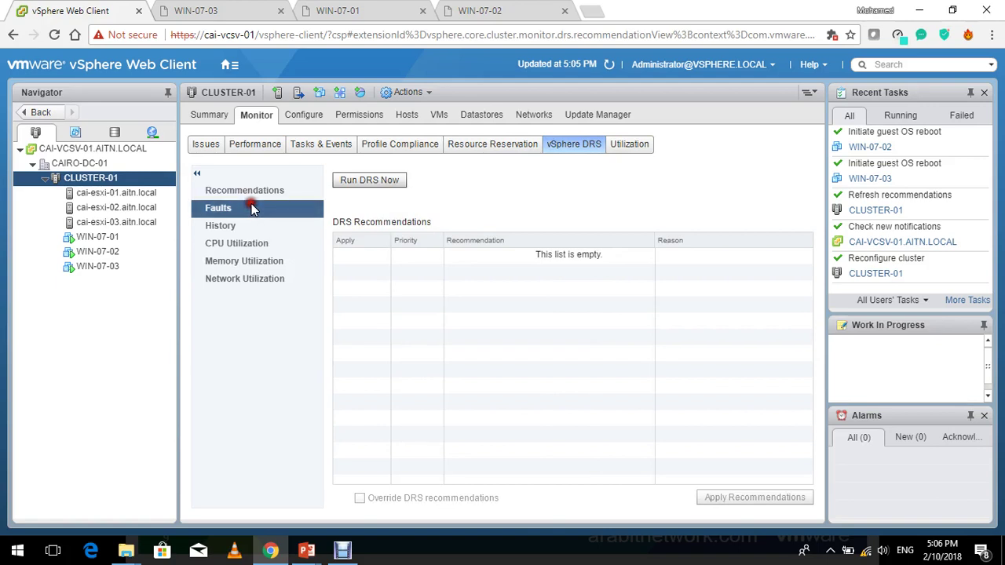
left_click(257, 222)
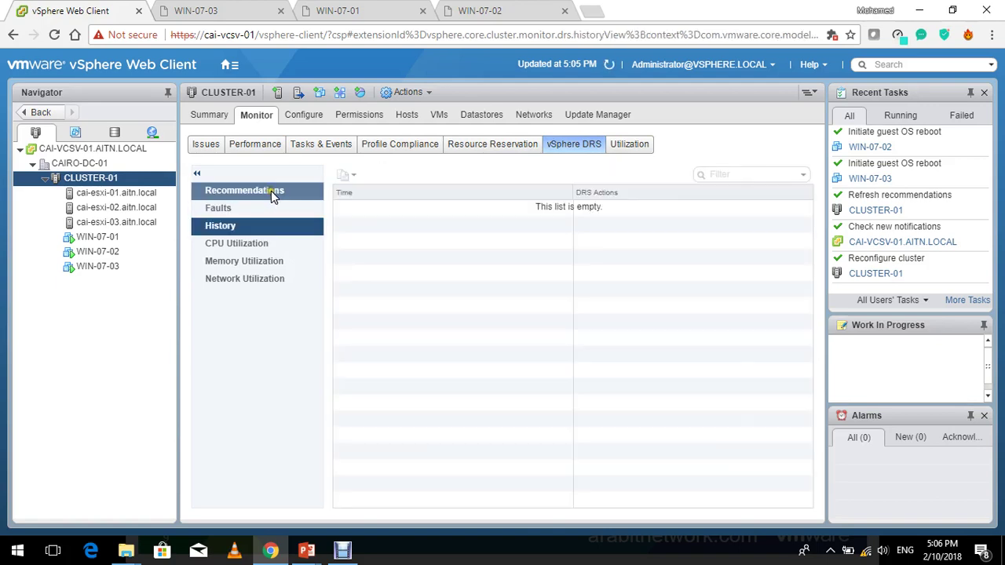
Step: Run DRS immediately from the CLUSTER-01 DRS recommendations and check the running and recent tasks
left_click(271, 191)
left_click(282, 190)
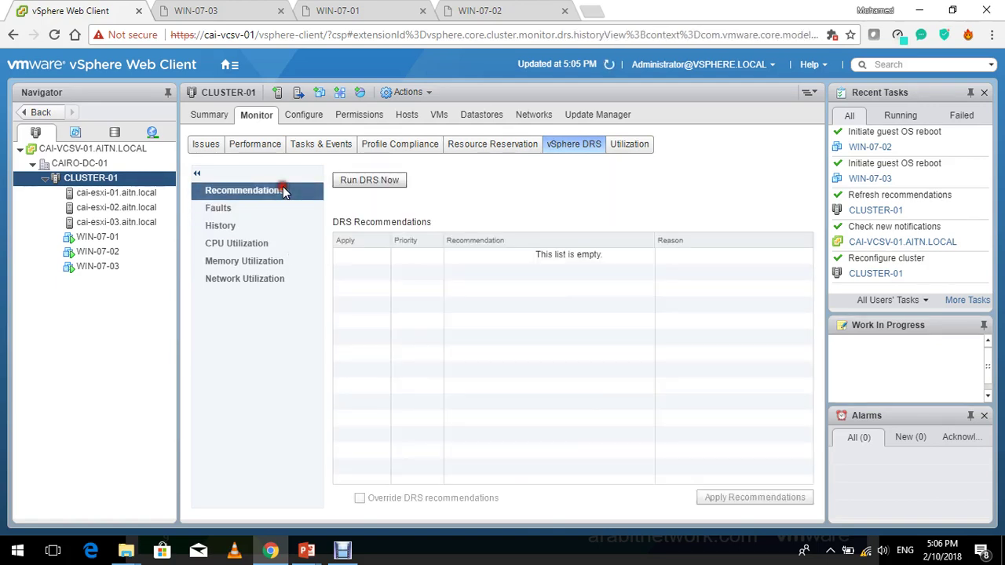
left_click(384, 188)
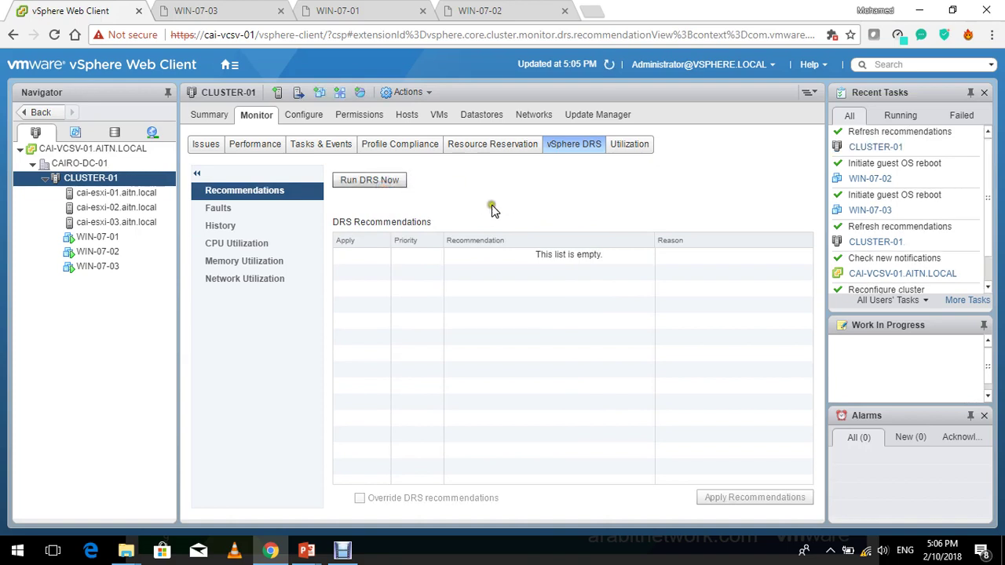
left_click(899, 115)
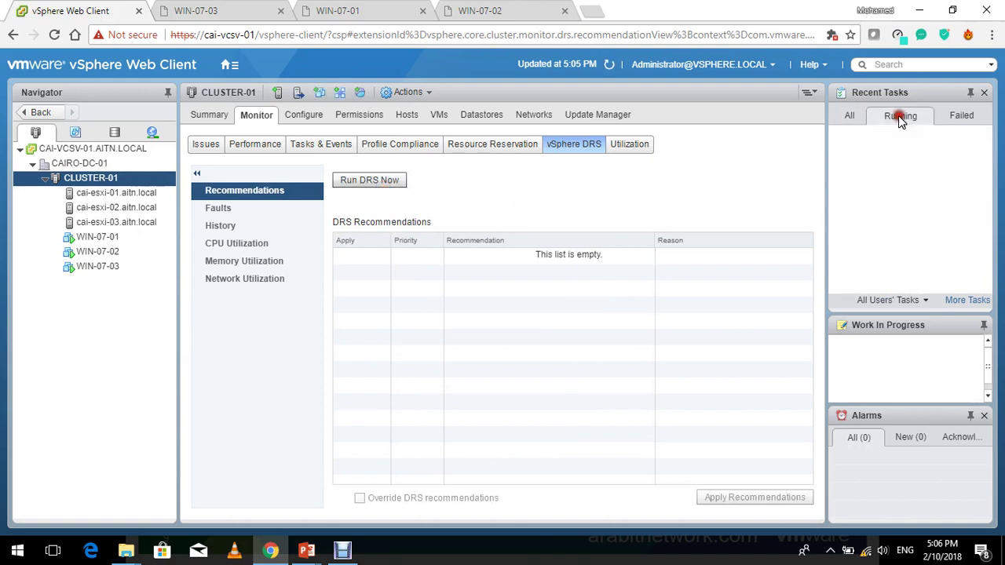
left_click(852, 114)
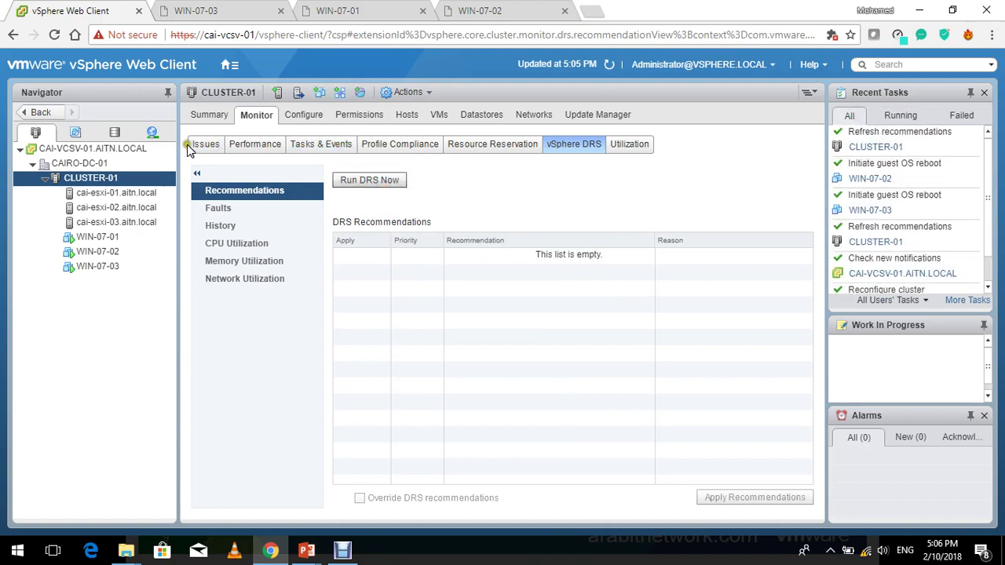
Step: Edit the CLUSTER-01 DRS additional options to distribute a more even number of virtual machines across hosts for availability
left_click(195, 148)
left_click(312, 116)
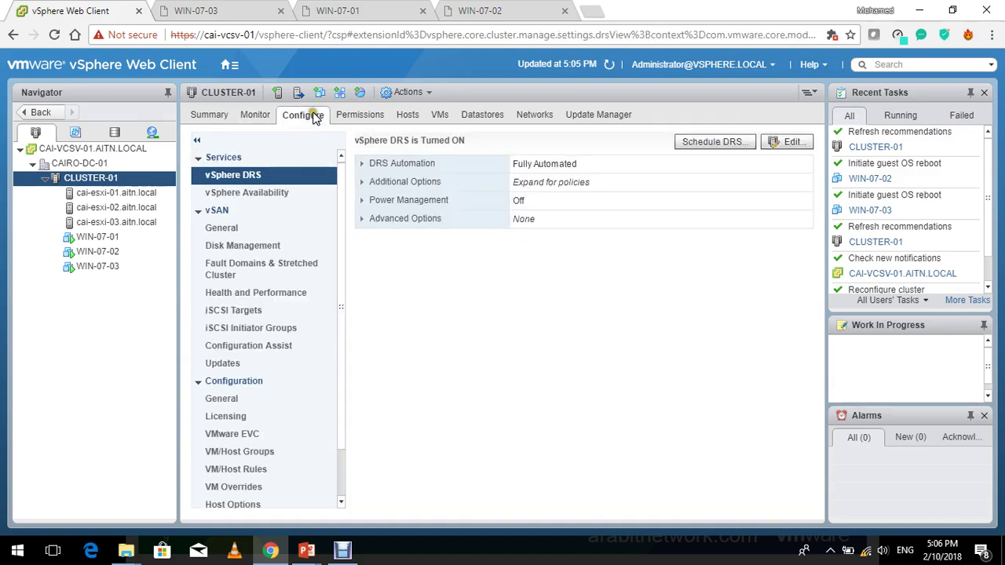
left_click(795, 149)
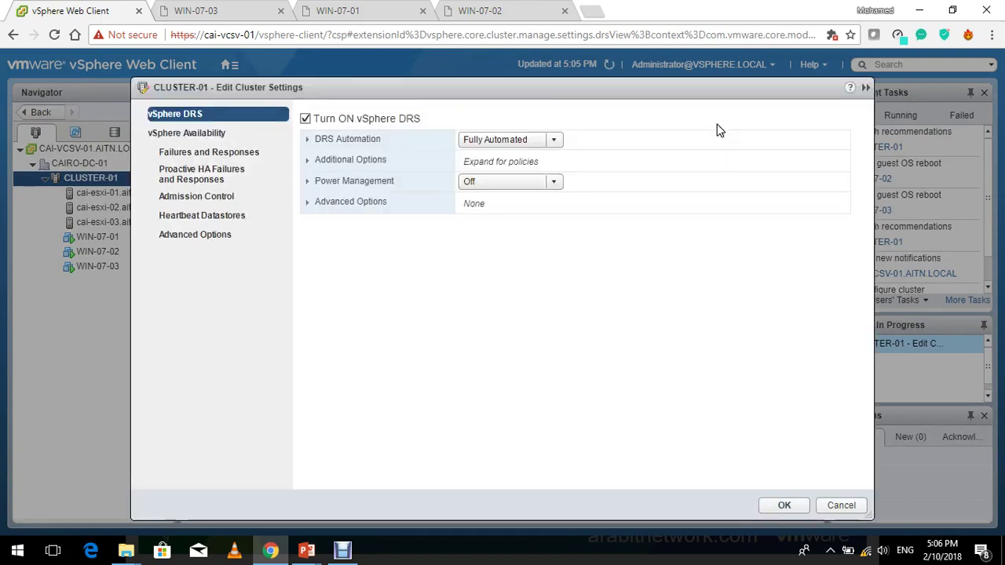
left_click(366, 160)
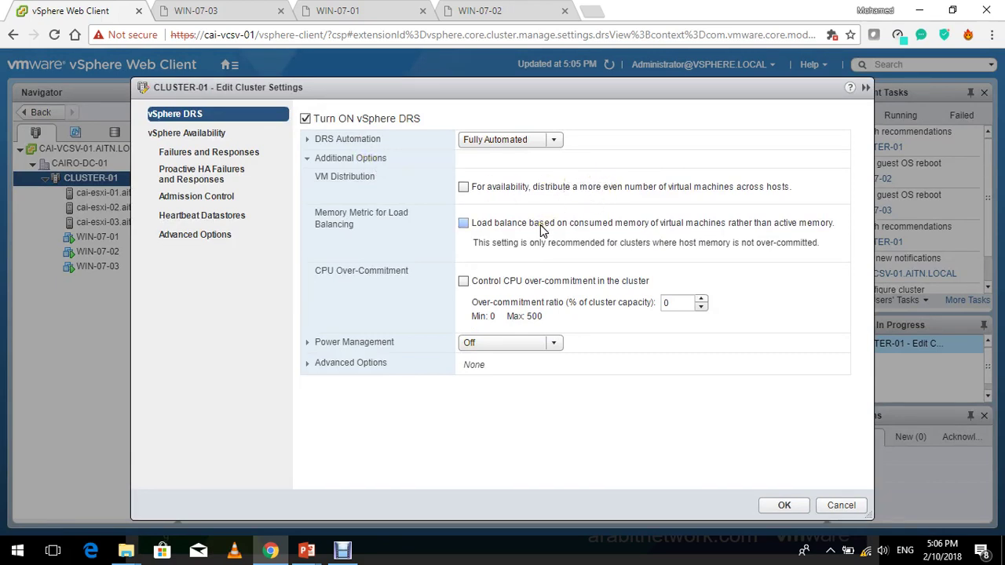
left_click(526, 187)
left_click(785, 506)
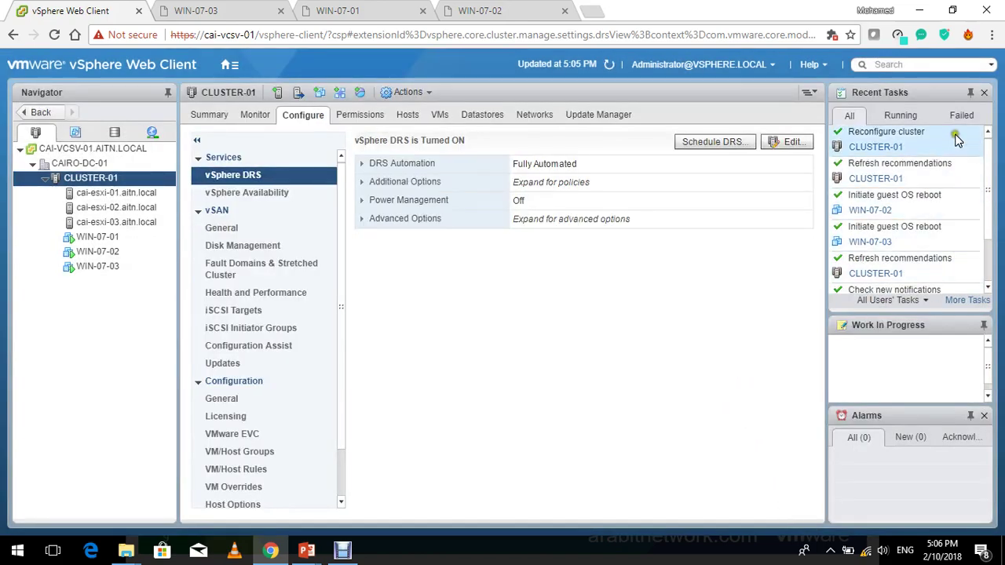
Step: Refresh the vSphere Web Client and follow the WIN-07-01 migration in the recent and running tasks
left_click(611, 68)
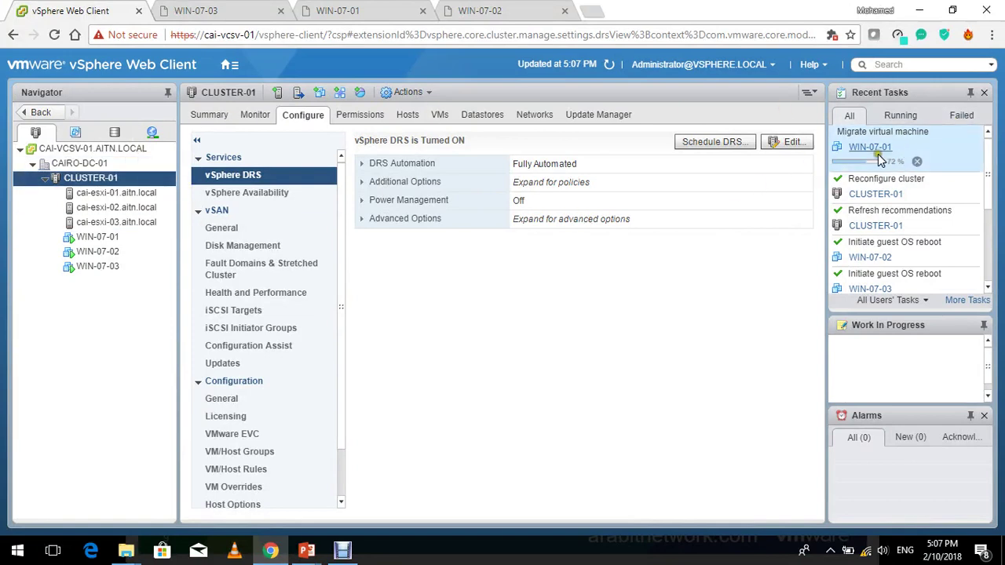
mouse_move(911, 158)
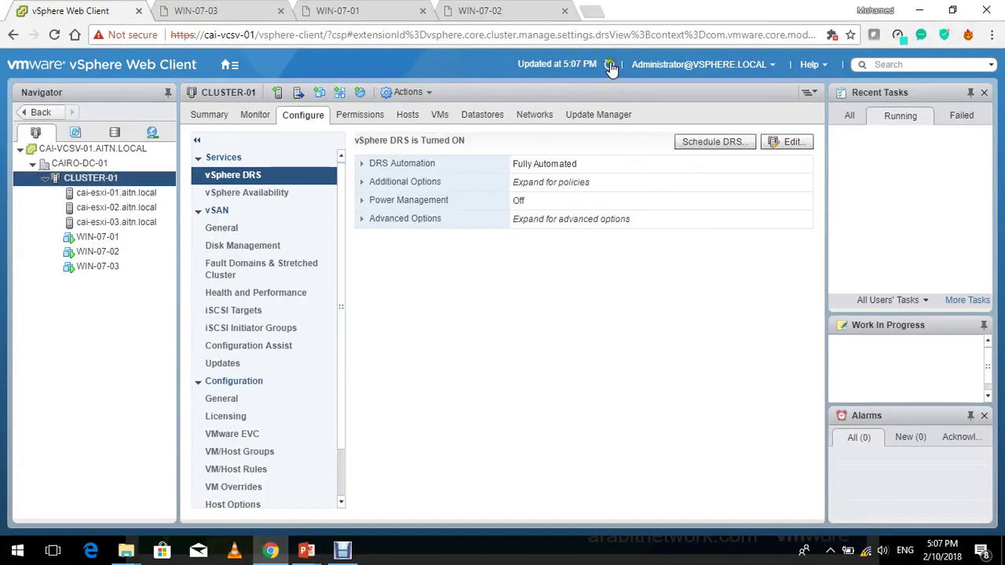
left_click(610, 68)
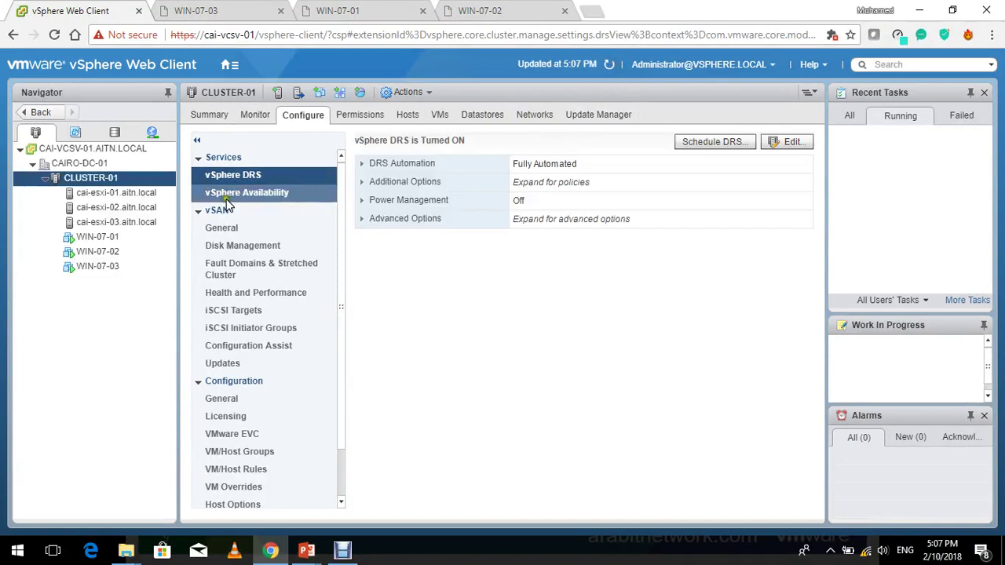
Step: Check which virtual machines run on host cai-esxi-01.aitn.local
left_click(146, 197)
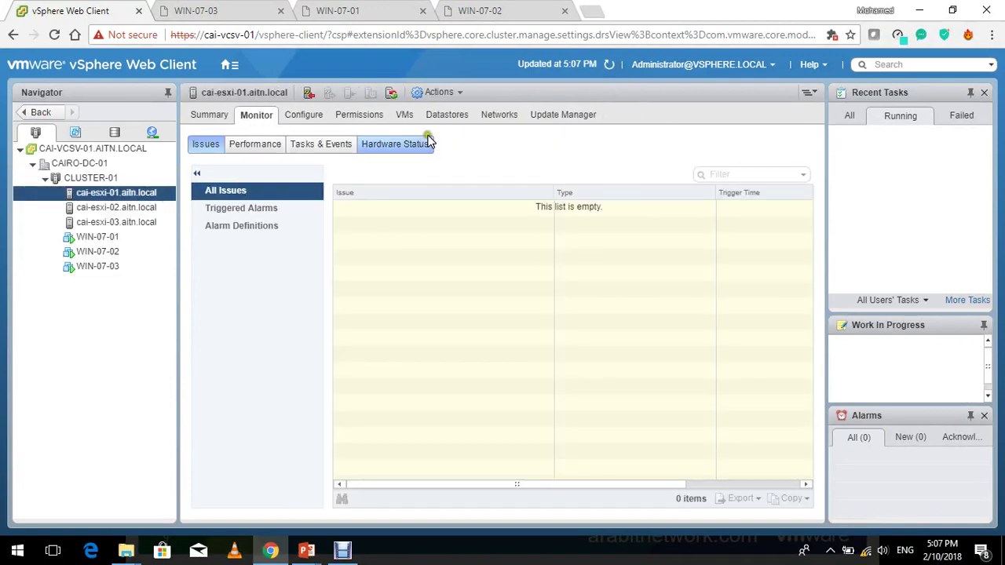
left_click(404, 117)
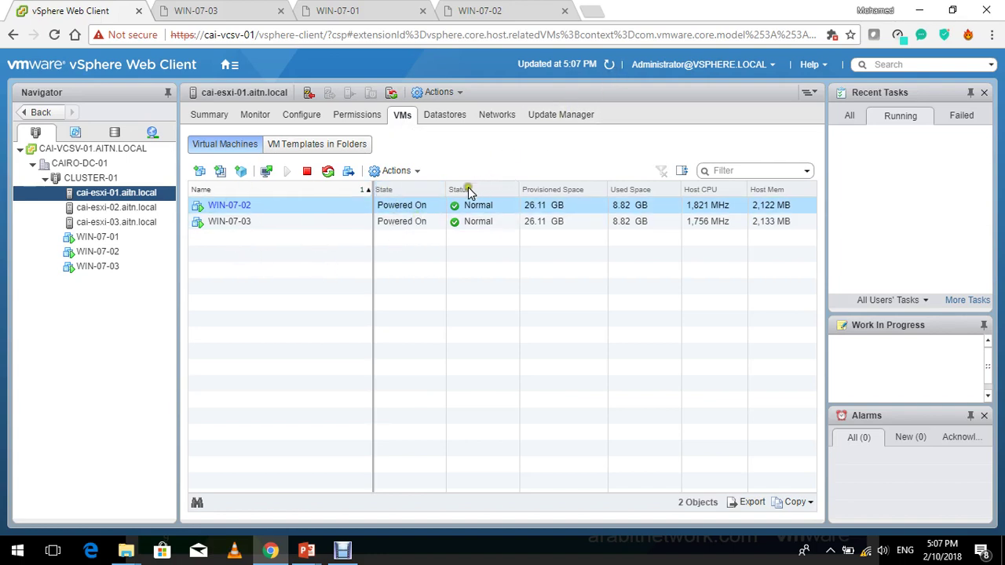
left_click(364, 256)
left_click(981, 150)
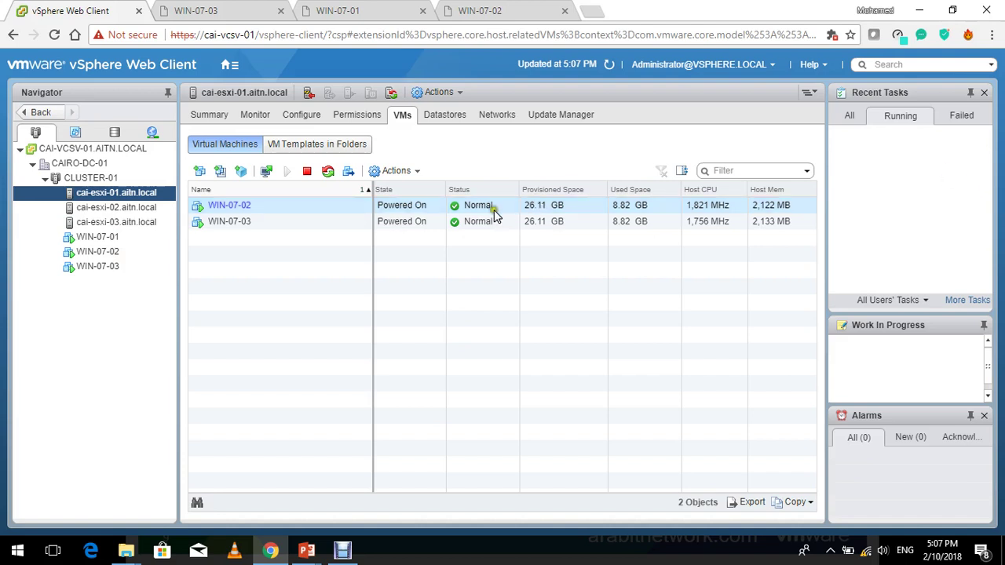
left_click(281, 223)
left_click(299, 226)
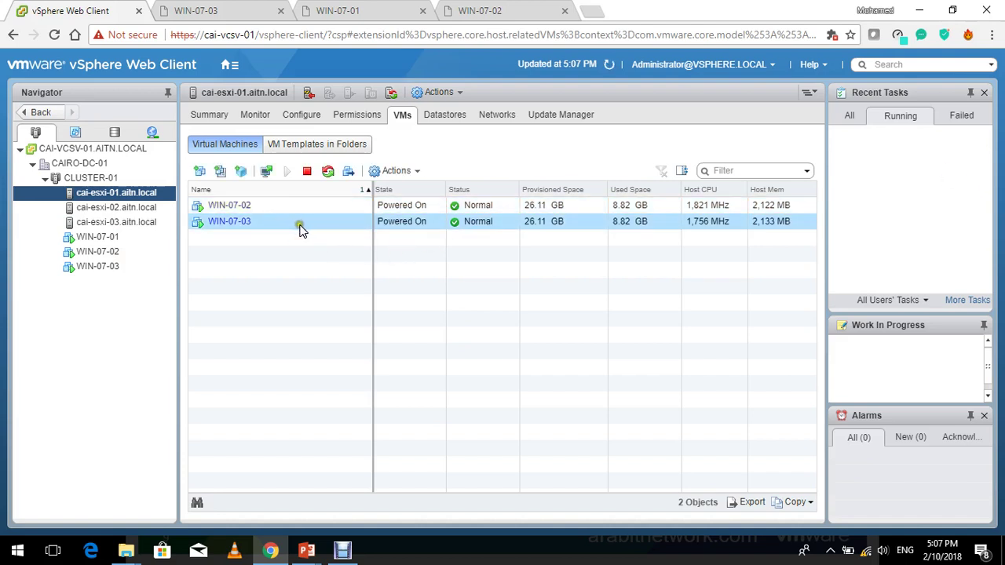
left_click_drag(310, 206, 113, 293)
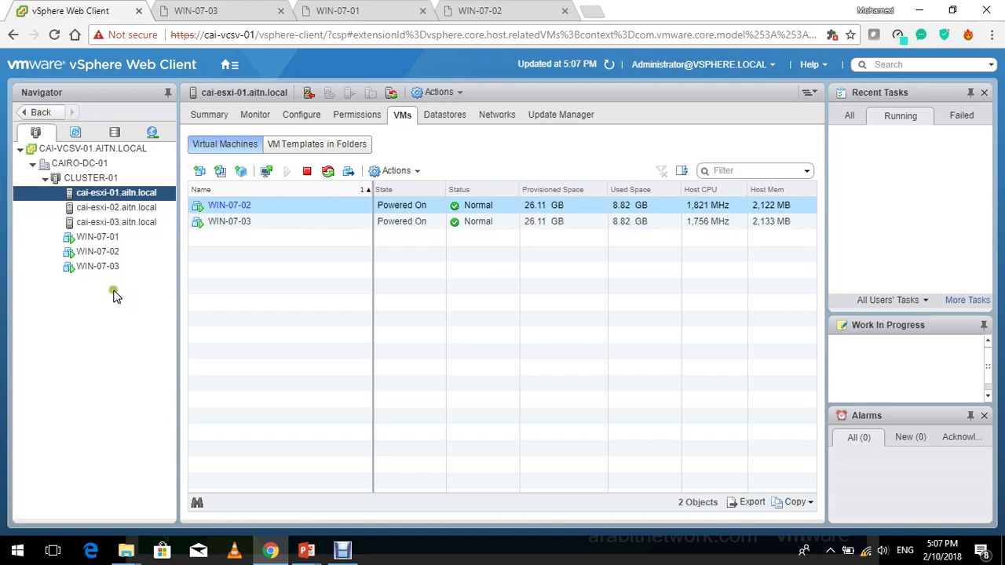
left_click(374, 307)
Step: Open the VM/Host Rules configuration of CLUSTER-01
left_click(303, 115)
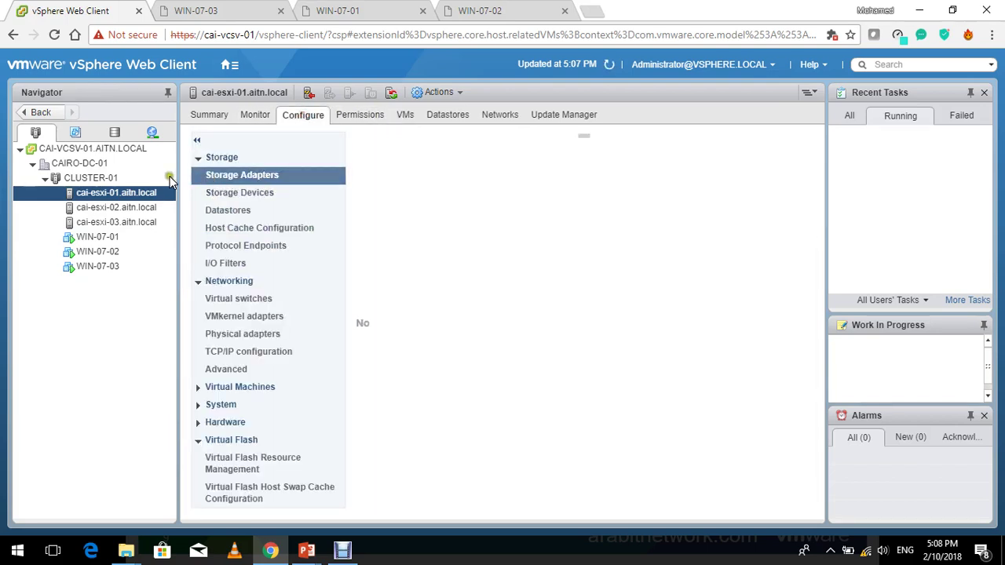
left_click(153, 176)
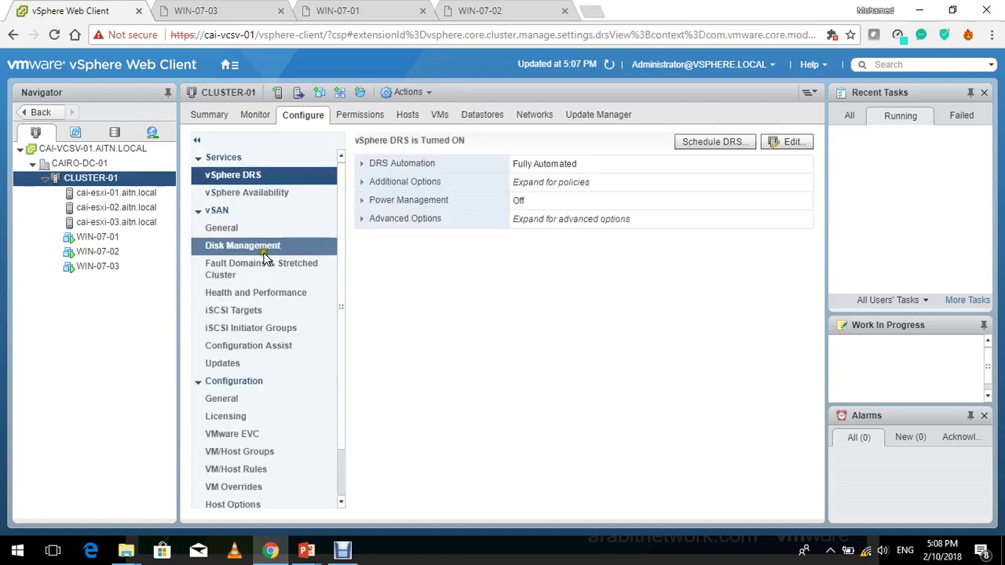
scroll(266, 259, "down", 1)
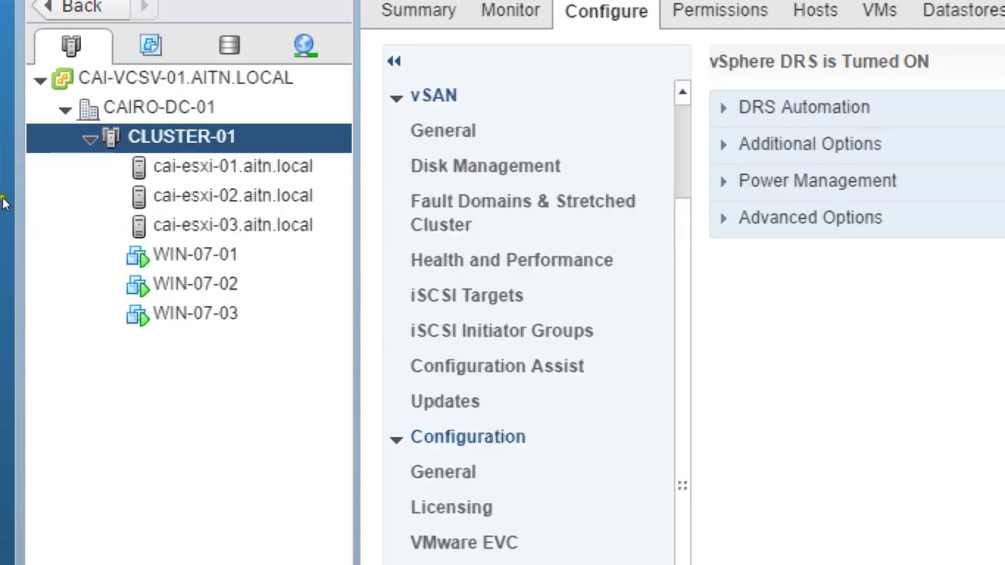
scroll(369, 126, "up", 1)
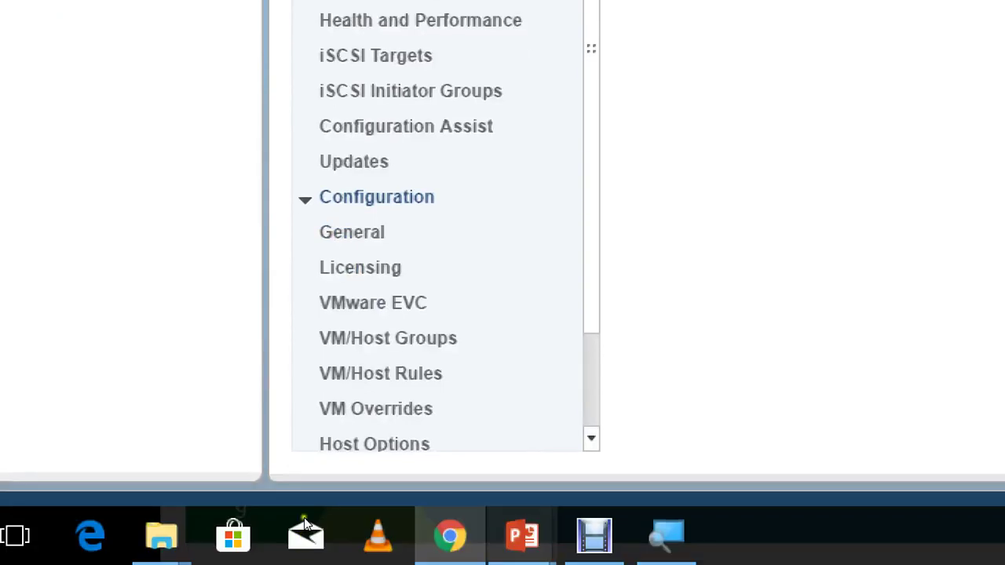
scroll(308, 403, "down", 1)
key("Down")
key("Up")
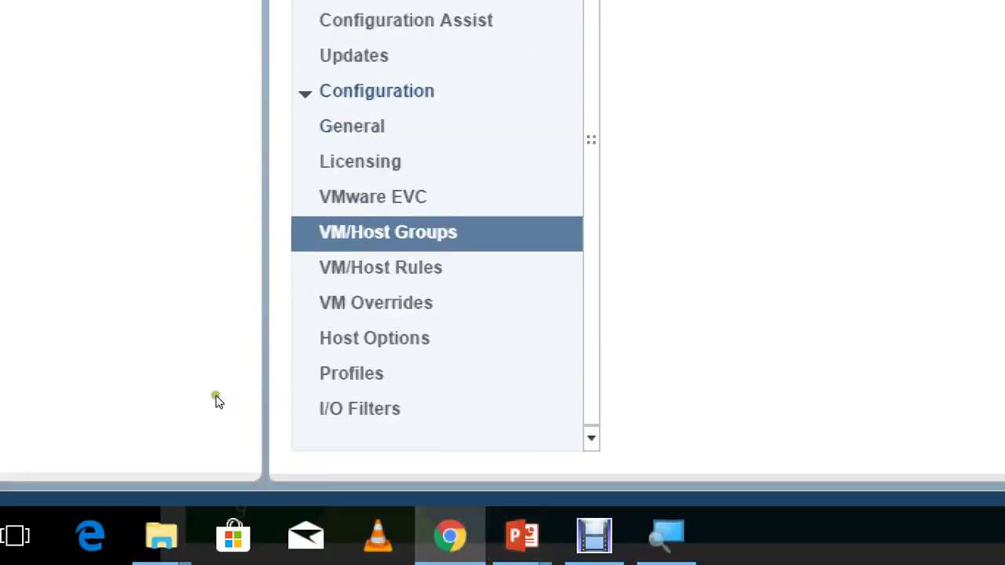
key("Up")
key("Up")
key("Down")
key("Down")
key("Down")
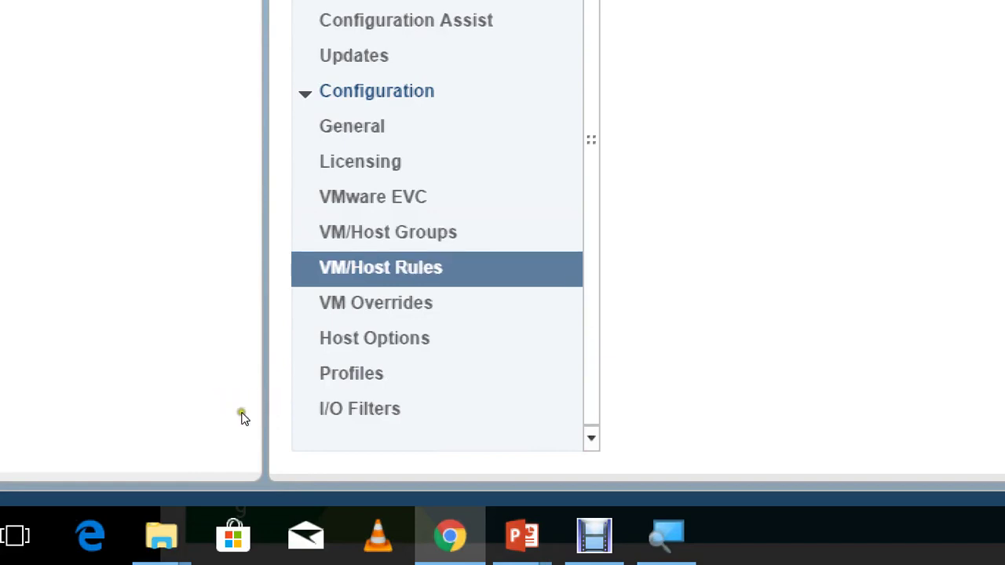
key("Down")
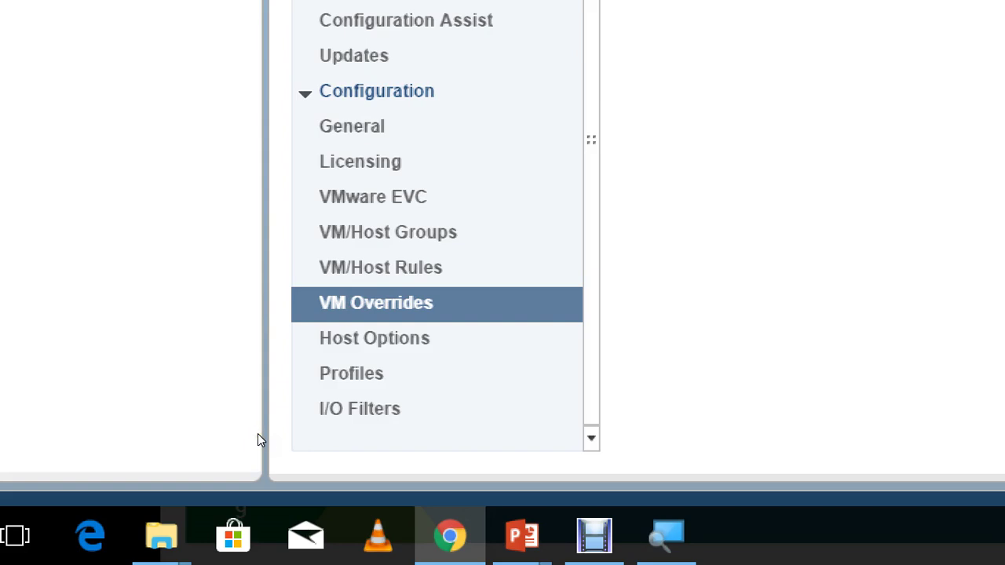
key("Up")
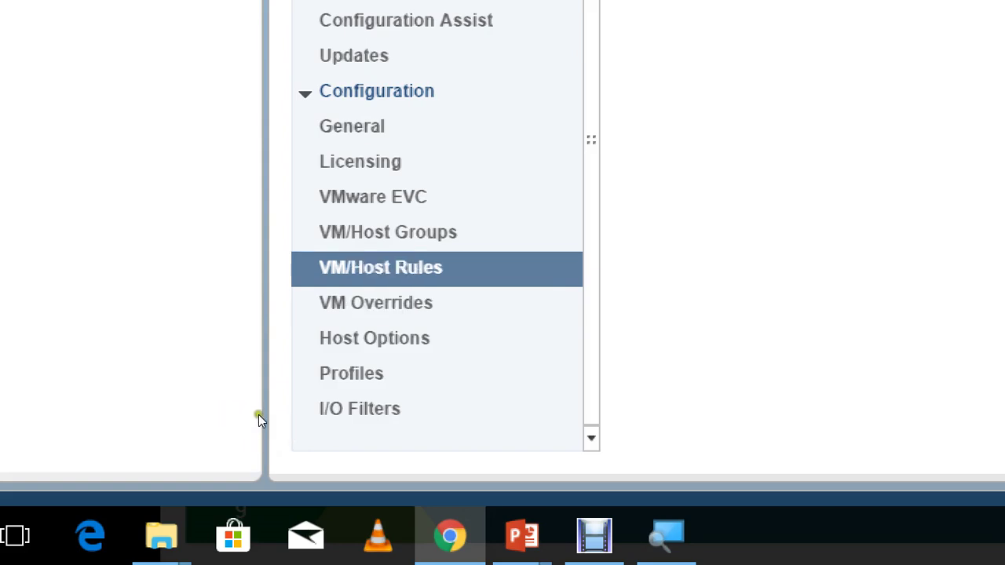
key("Up")
key("Down")
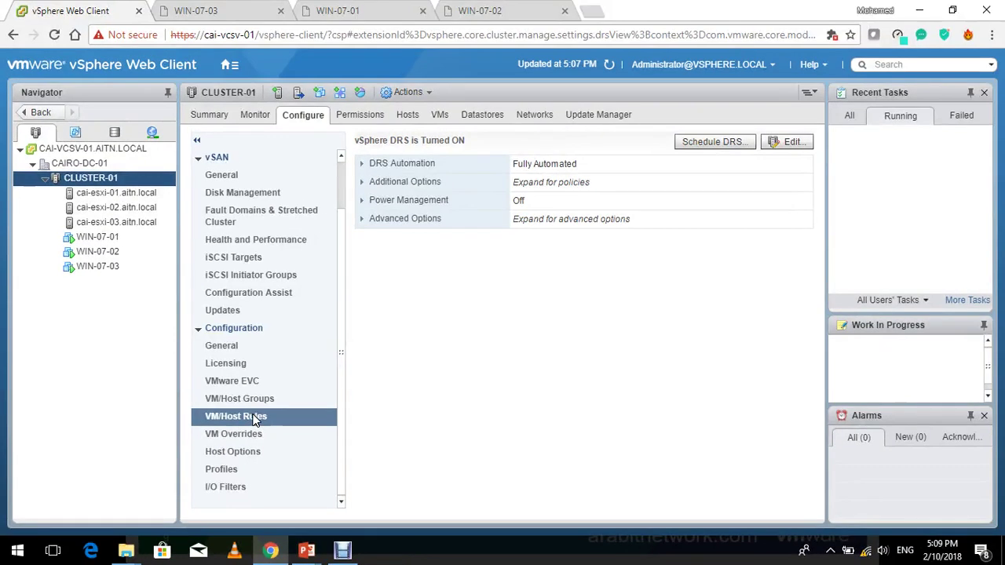
left_click(252, 418)
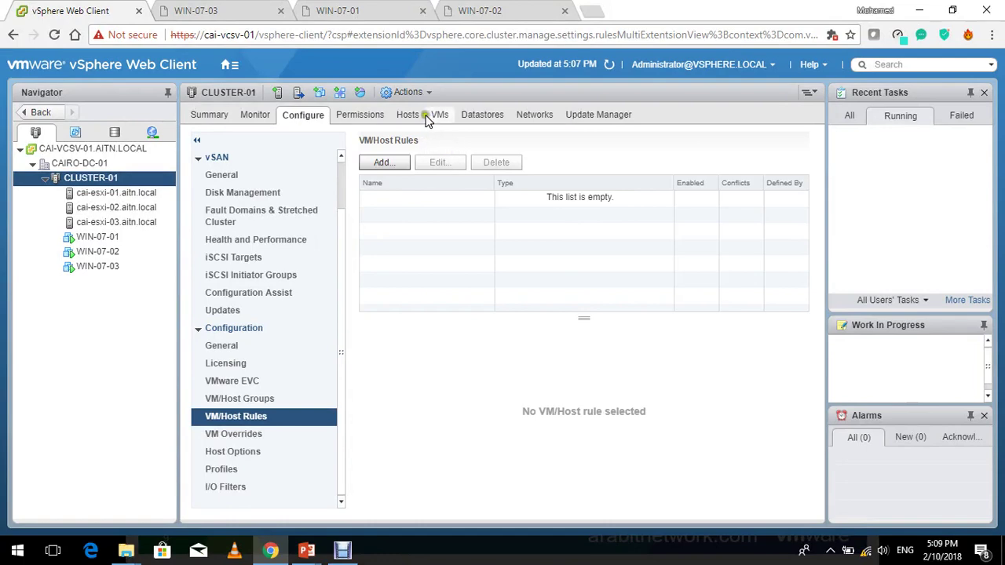
Step: Start a new VM/Host rule on CLUSTER-01 named SEPARATE WIN7-02 AND 03 and keep the rule enabled
left_click(384, 160)
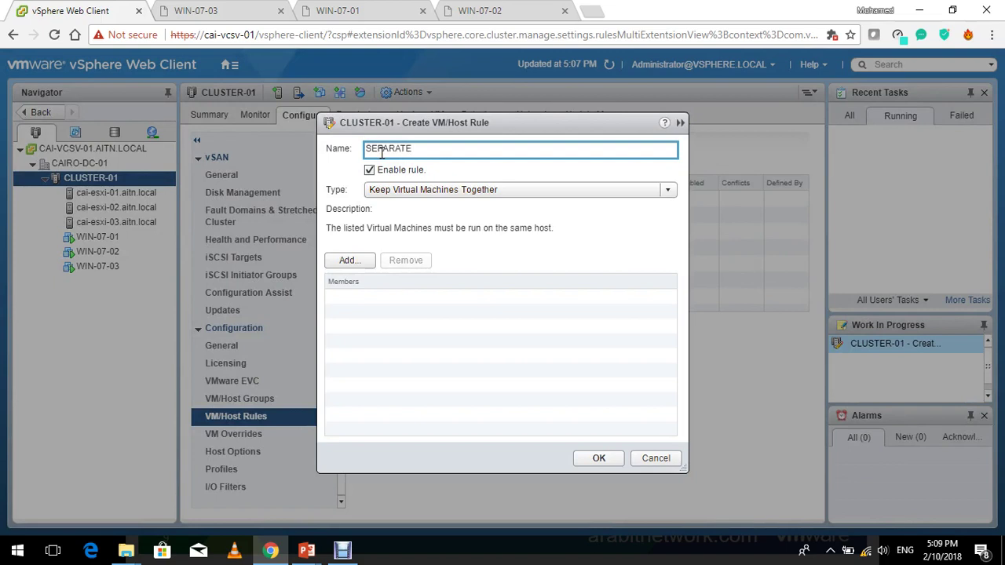
type("SEPARATE WIN7-02 AND 03")
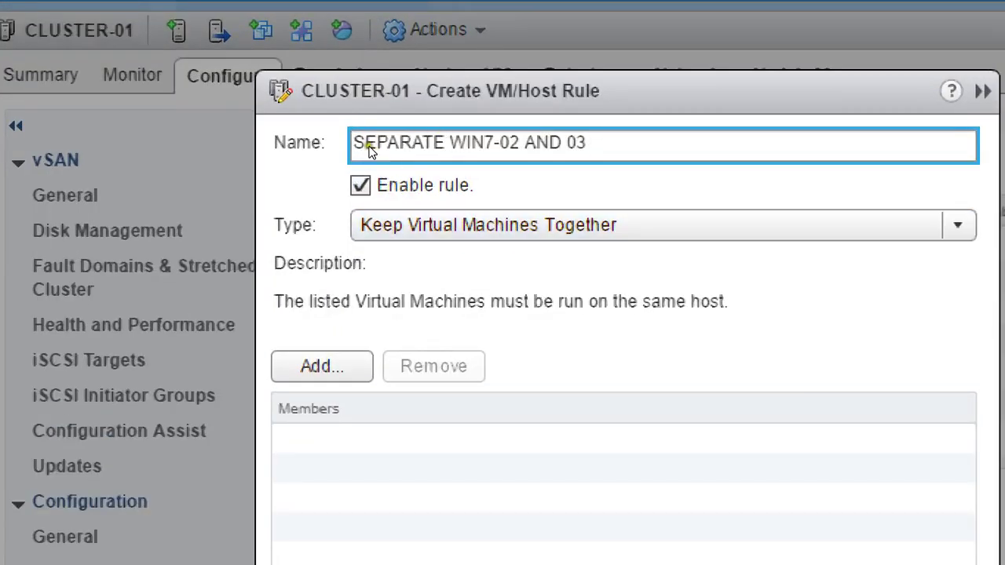
left_click(369, 183)
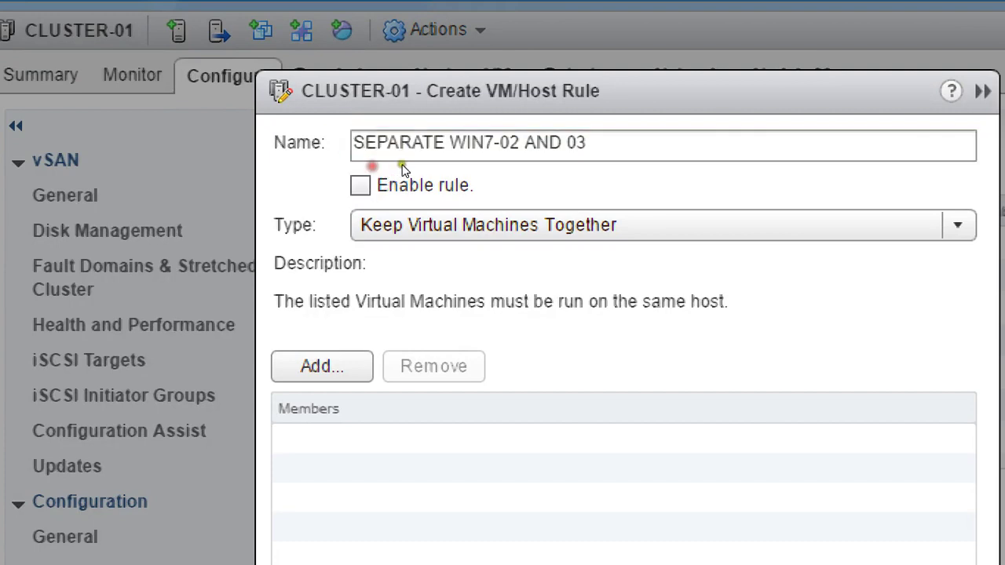
left_click(378, 183)
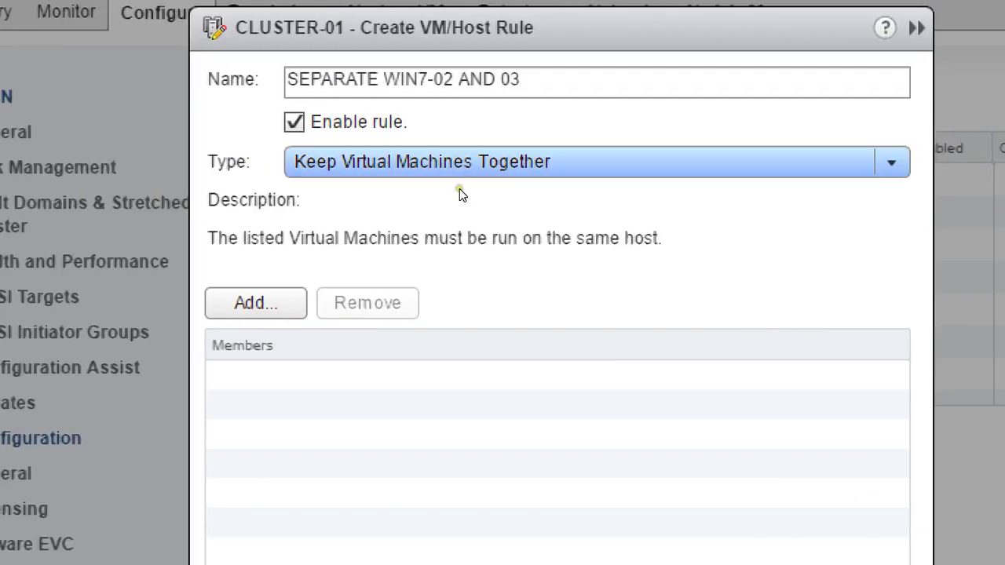
Step: Try the rule types Virtual Machines to Hosts and Virtual Machines to Virtual Machines to examine their options
left_click(459, 190)
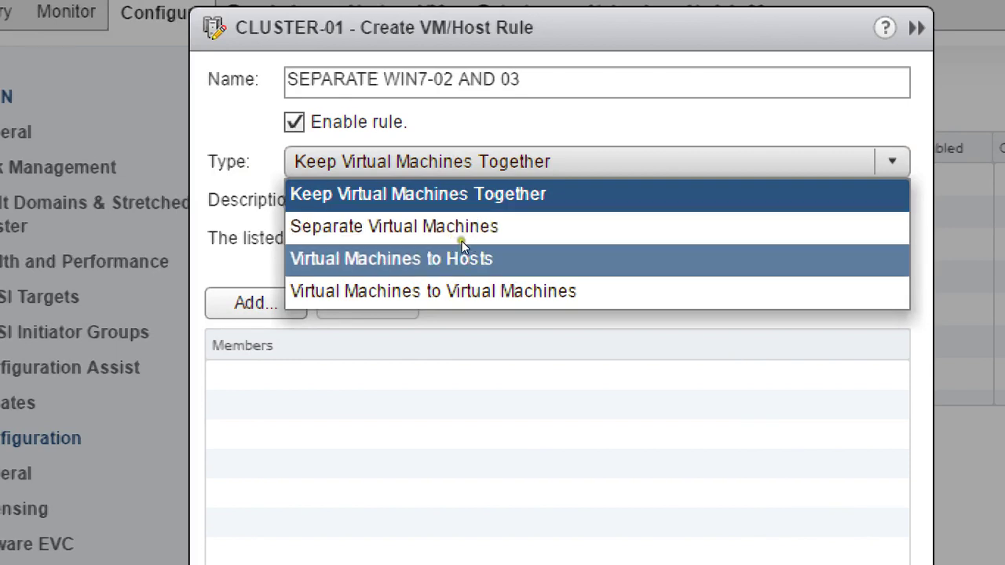
left_click(425, 248)
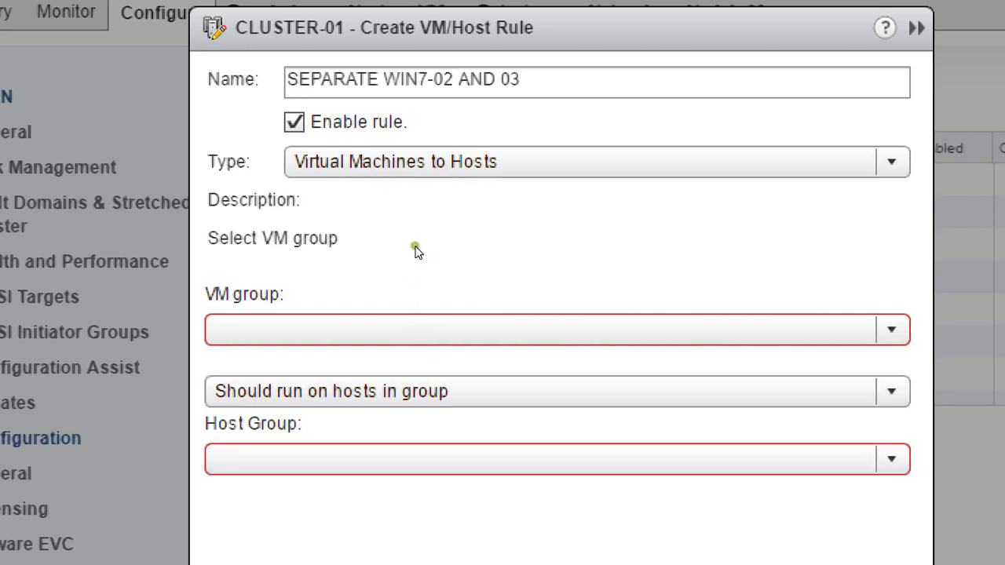
left_click(437, 169)
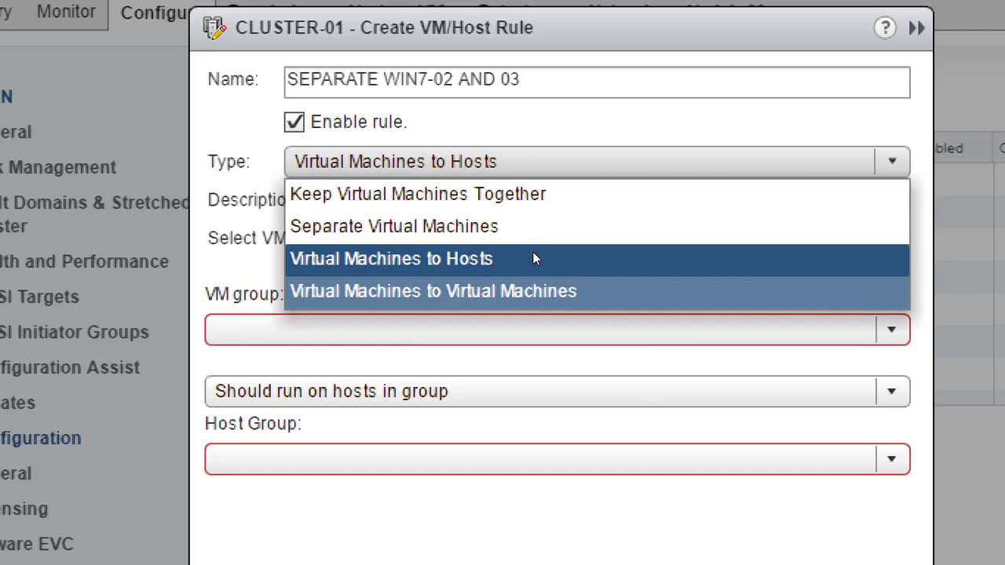
left_click(533, 290)
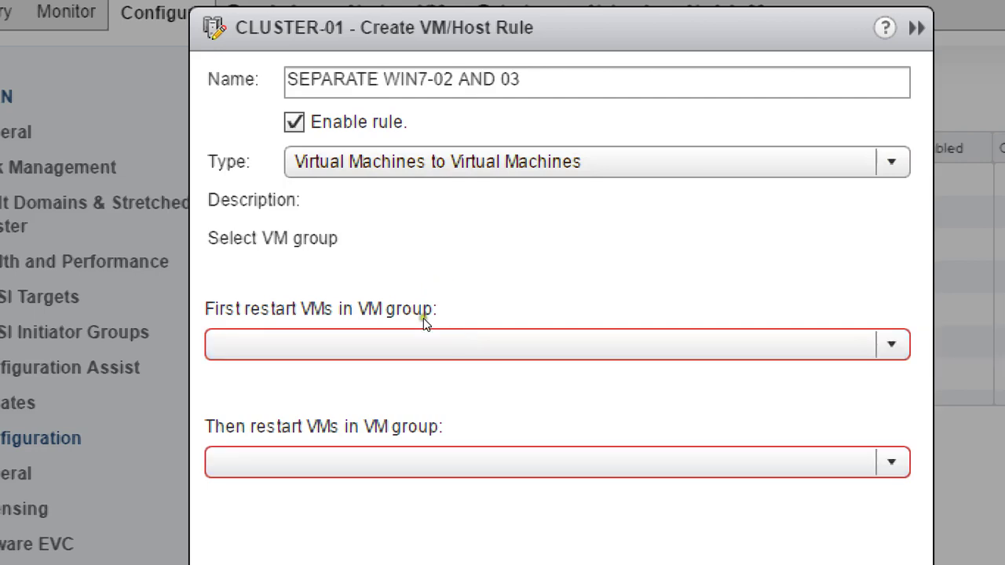
left_click(428, 221)
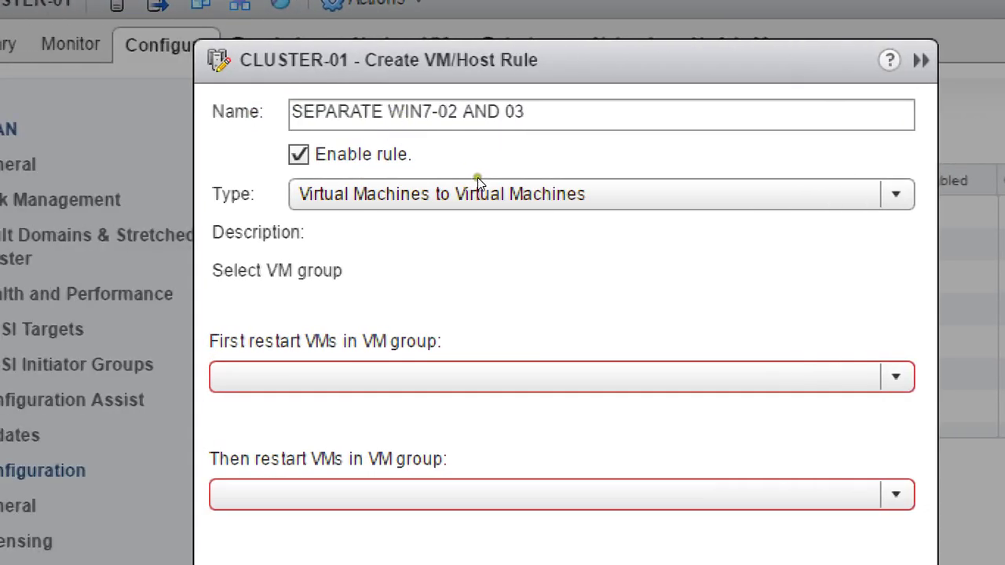
Step: Set the rule type to Separate Virtual Machines, add WIN-07-03 and WIN-07-02 as members, and save the rule
left_click(477, 182)
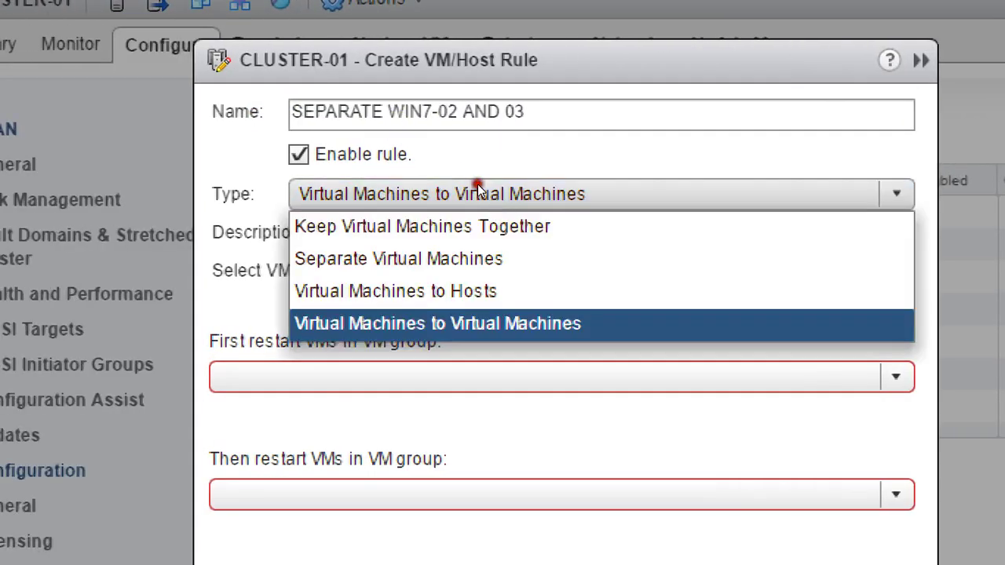
left_click(472, 220)
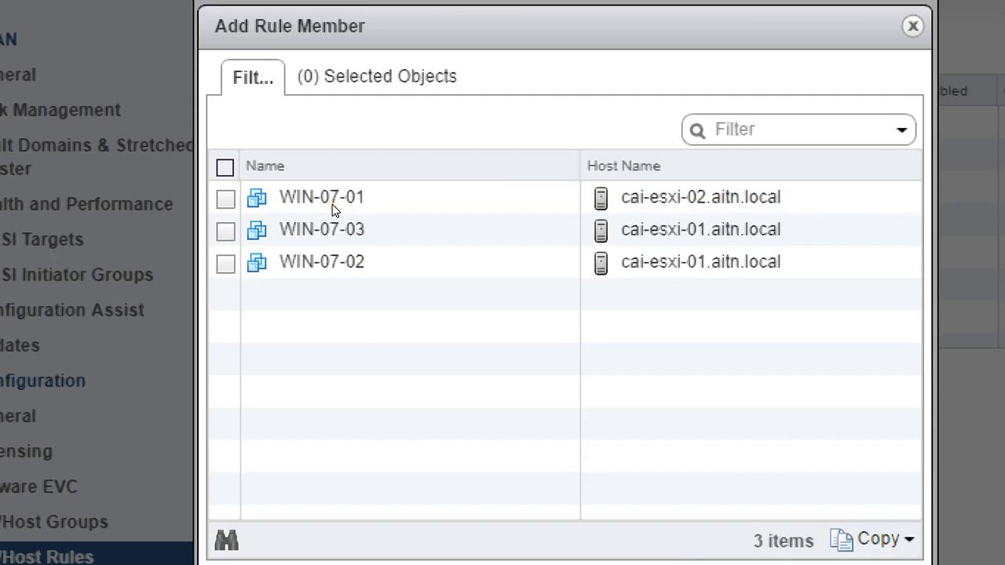
left_click(332, 204)
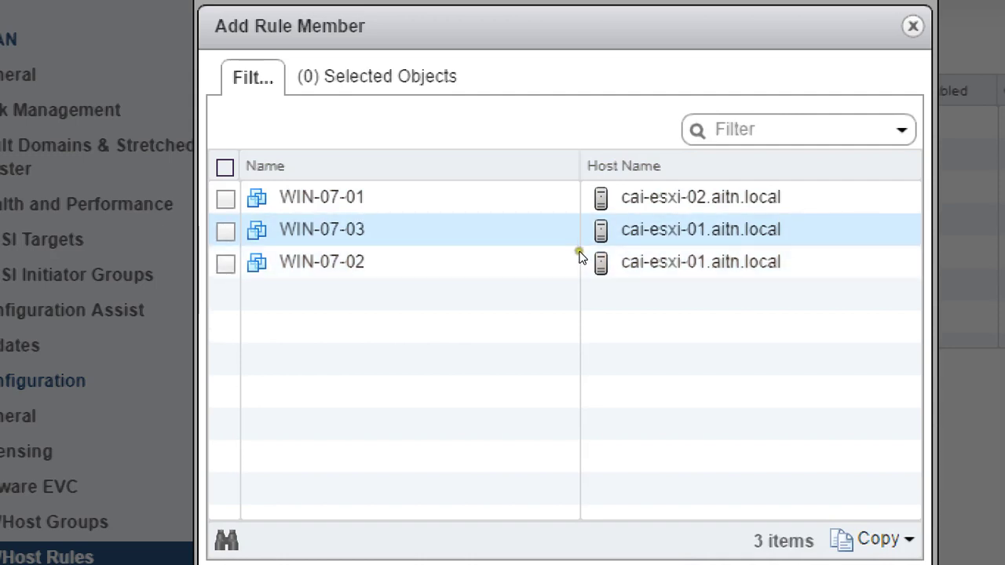
left_click(332, 242)
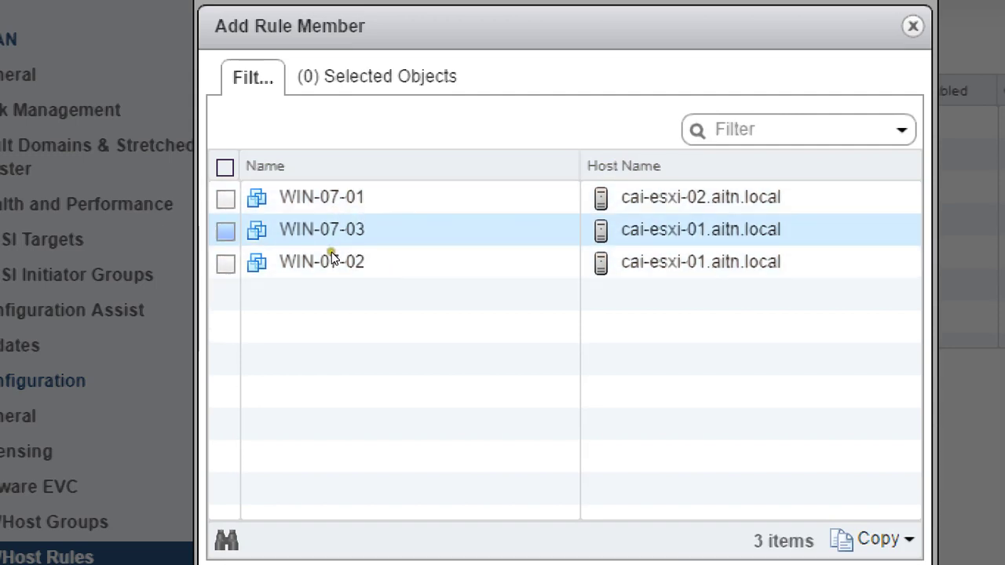
left_click(334, 267)
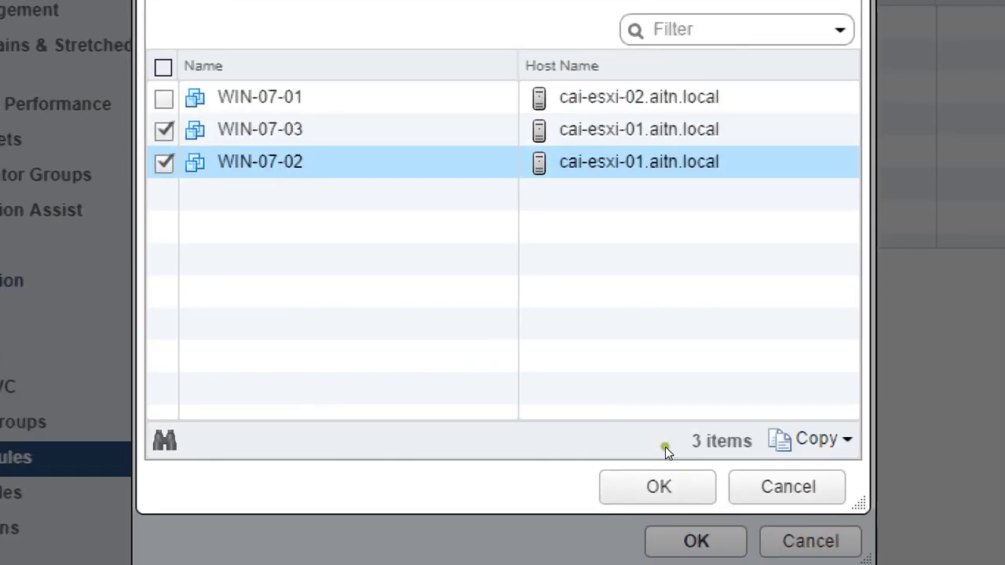
key("Return")
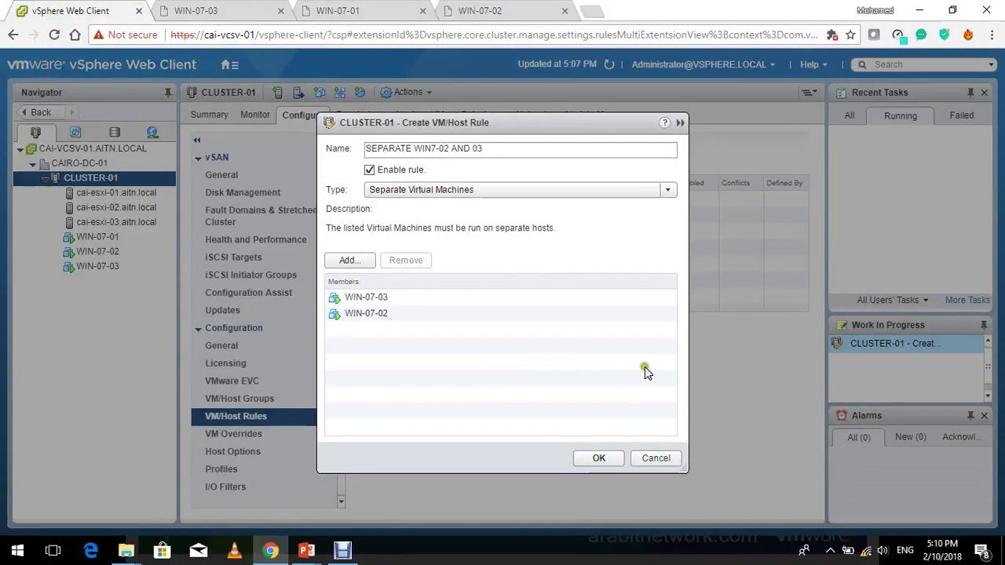
left_click(598, 458)
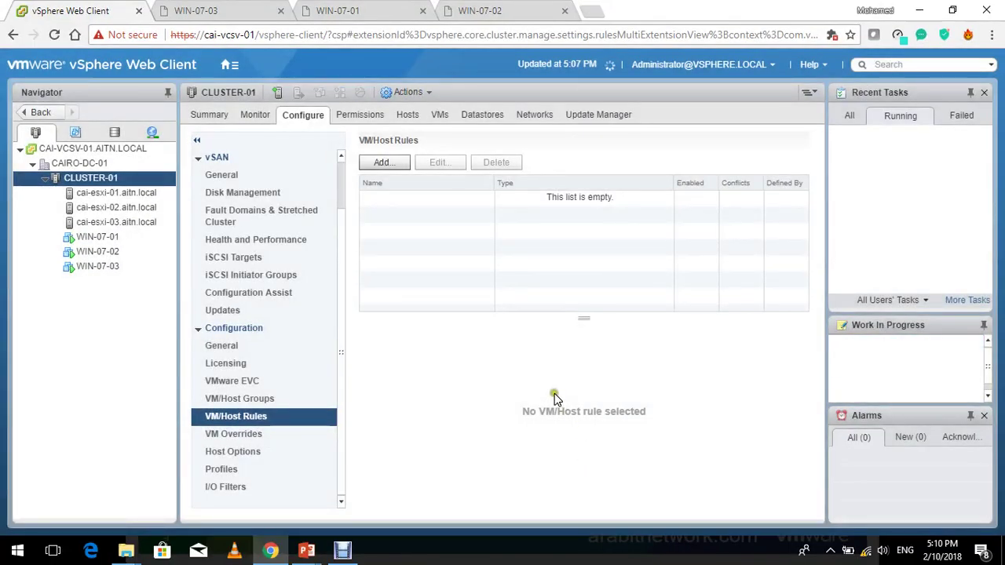
Step: Refresh the client and monitor the recent and running tasks for the migration triggered by the separation rule
left_click(849, 115)
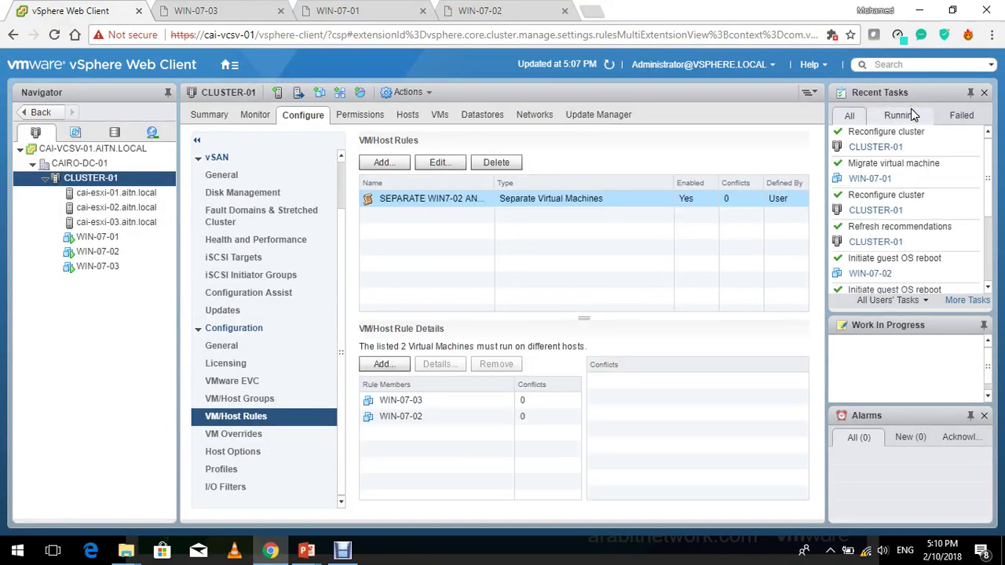
left_click(609, 66)
left_click(911, 118)
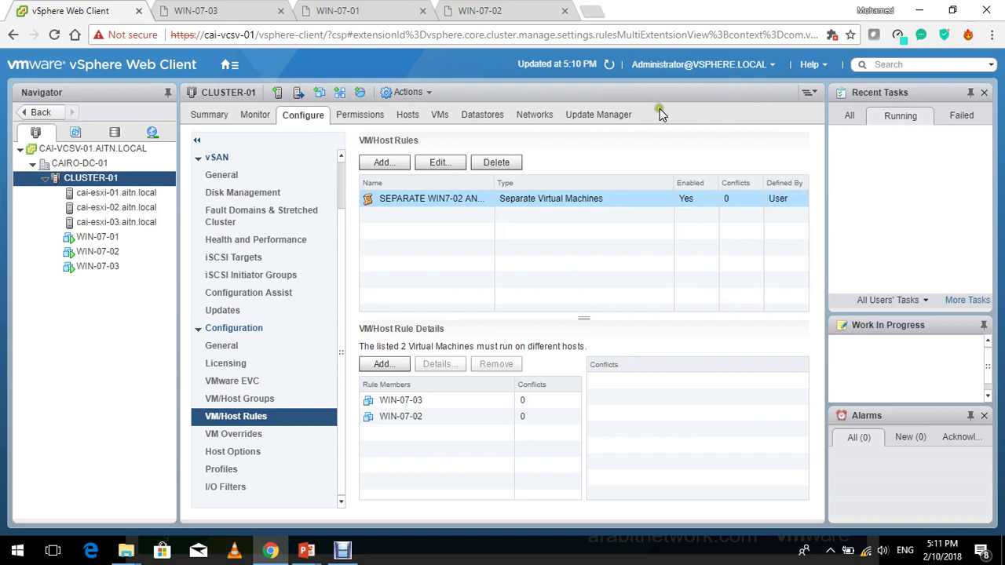
left_click(851, 114)
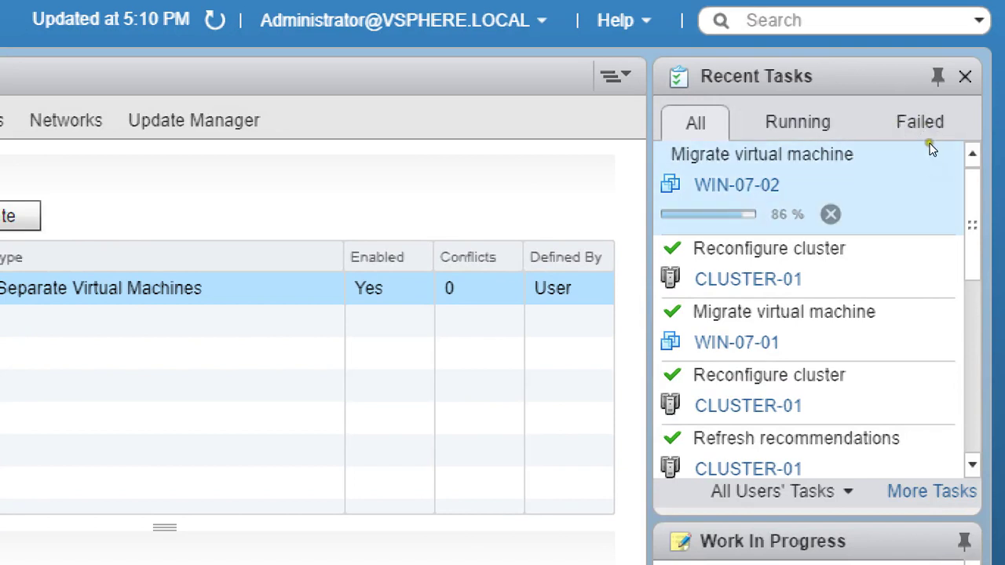
left_click(862, 121)
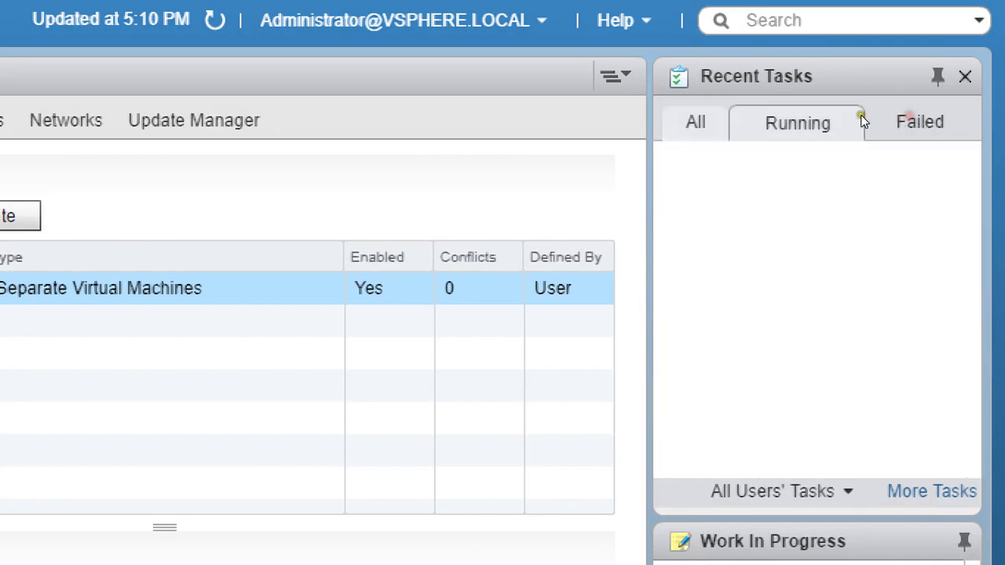
Step: Check which virtual machines run on hosts cai-esxi-01, cai-esxi-02 and cai-esxi-03 after the separation rule's migration
mouse_move(944, 148)
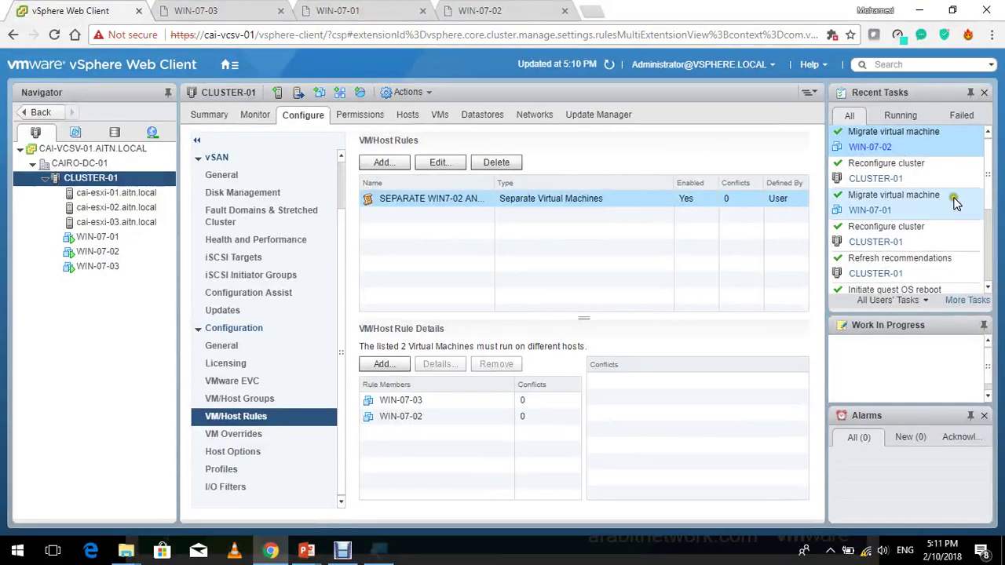
left_click(147, 193)
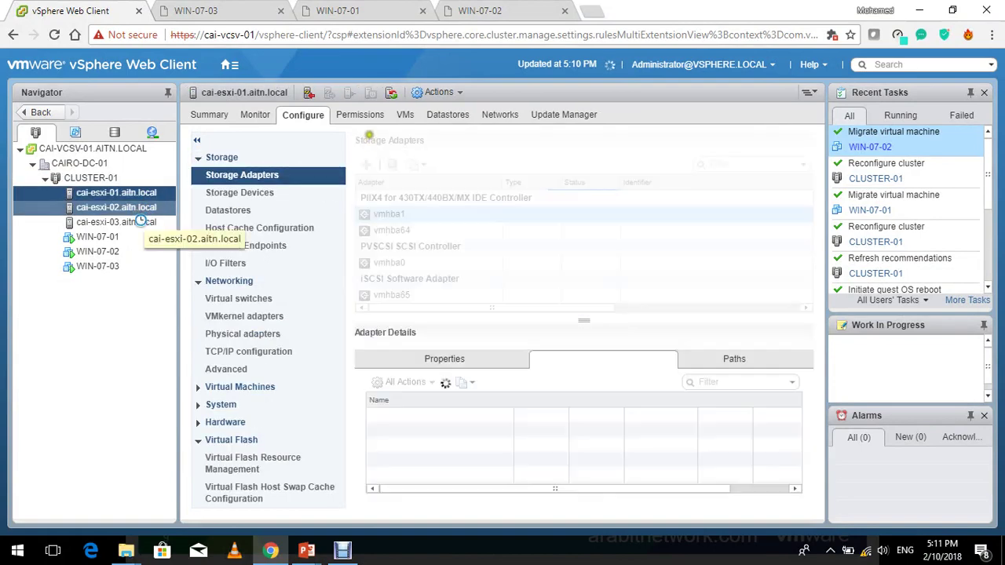
left_click(405, 115)
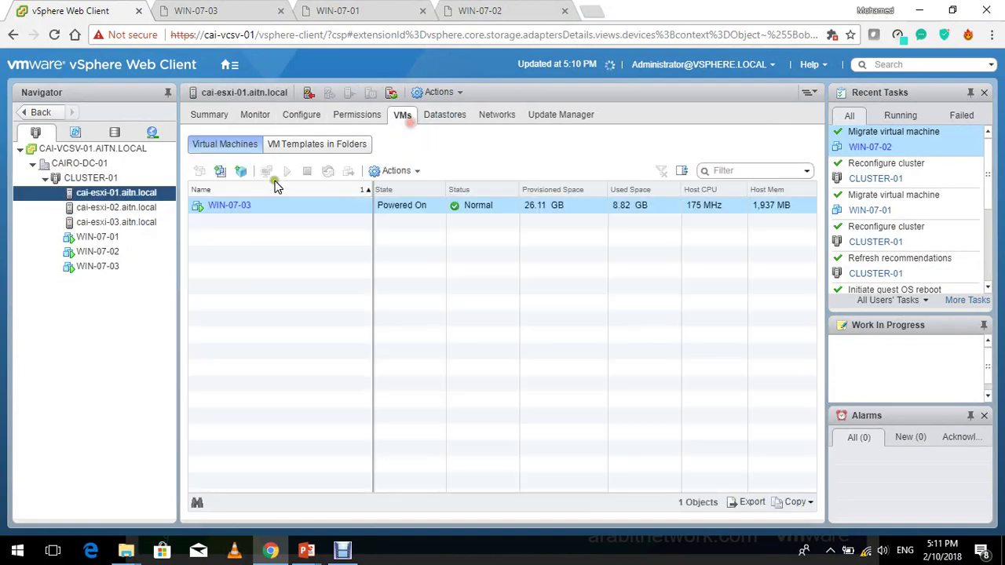
left_click(157, 209)
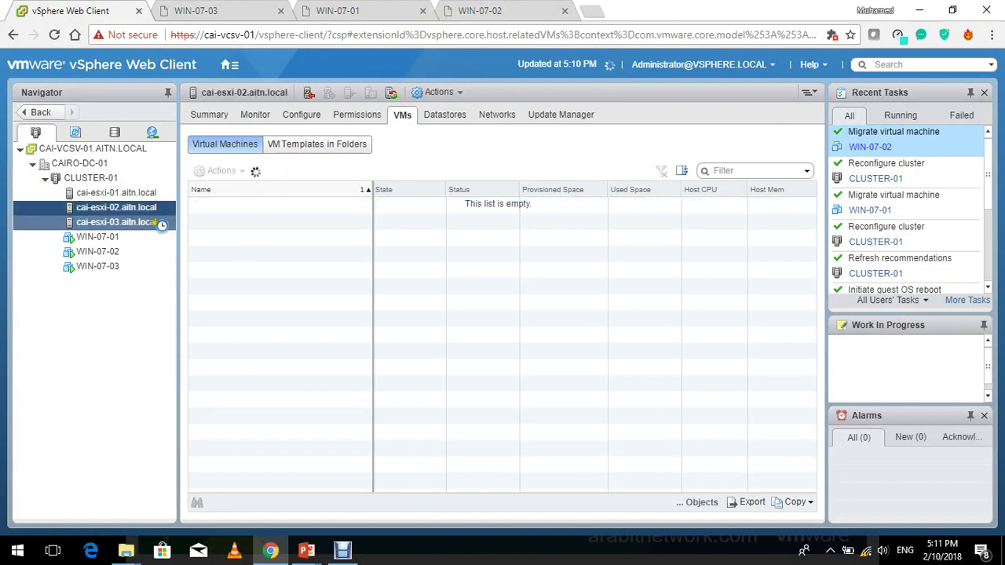
left_click(148, 227)
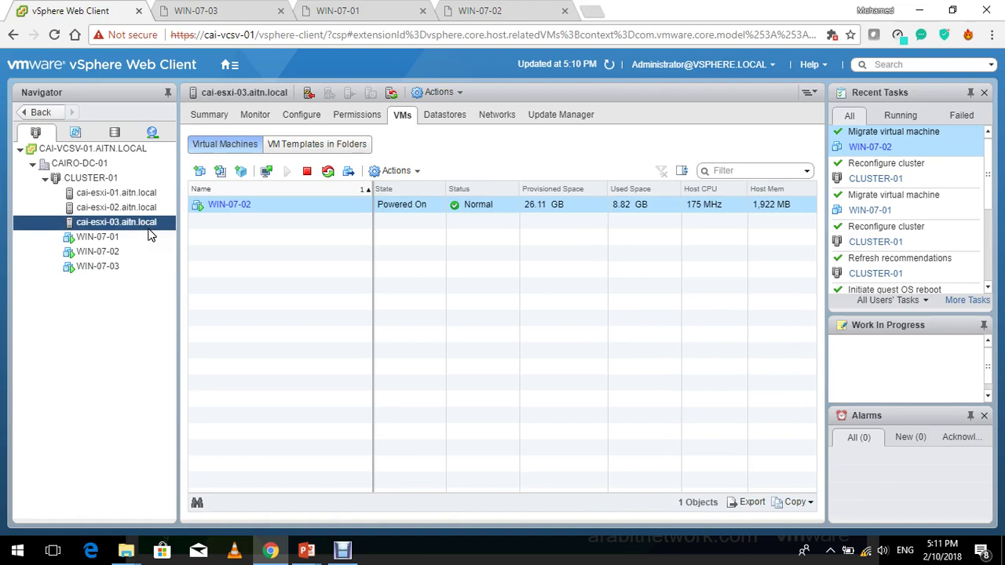
Step: Start a new VM override in CLUSTER-01's configuration and add WIN-07-01 as its virtual machine
left_click(108, 176)
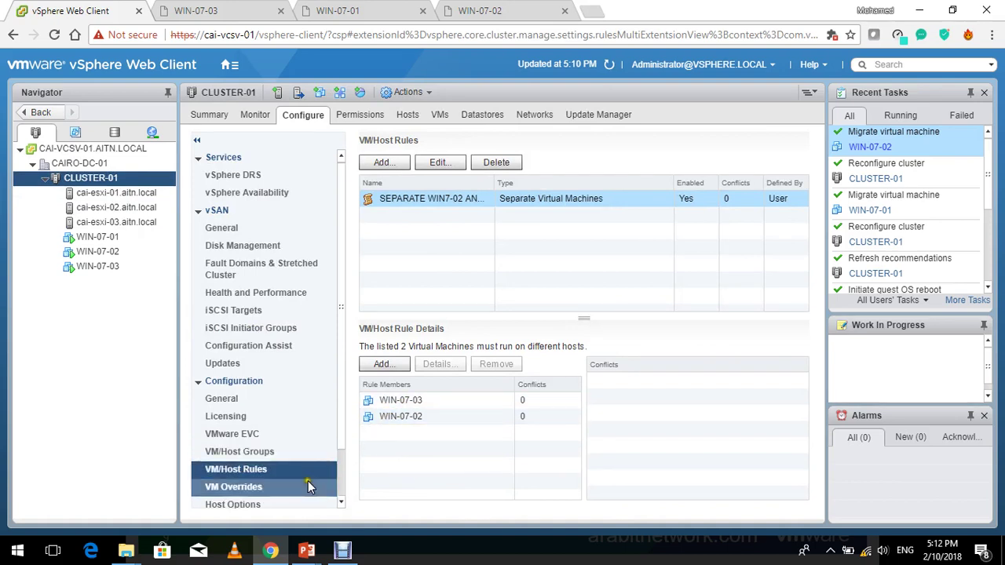
left_click(264, 488)
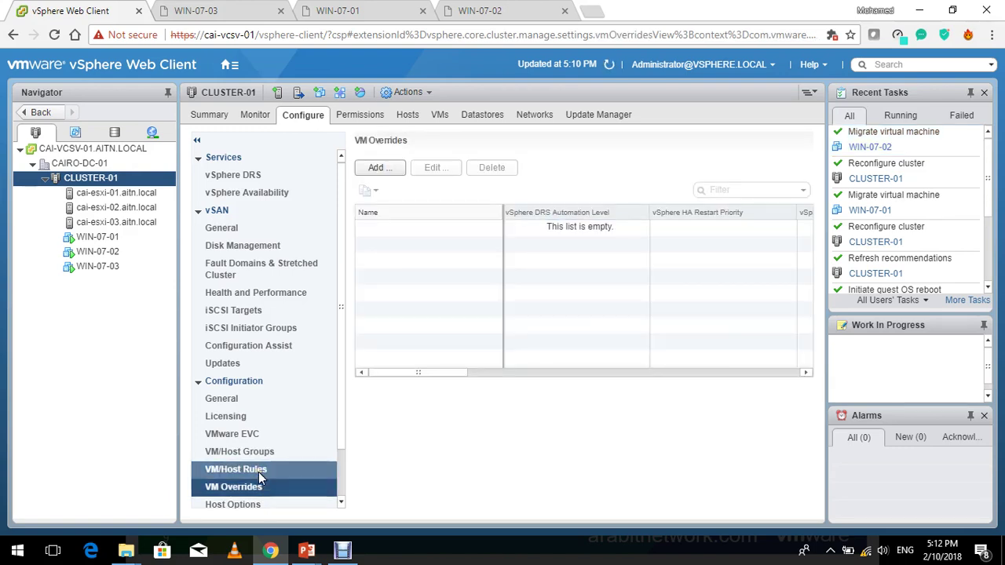
left_click(387, 169)
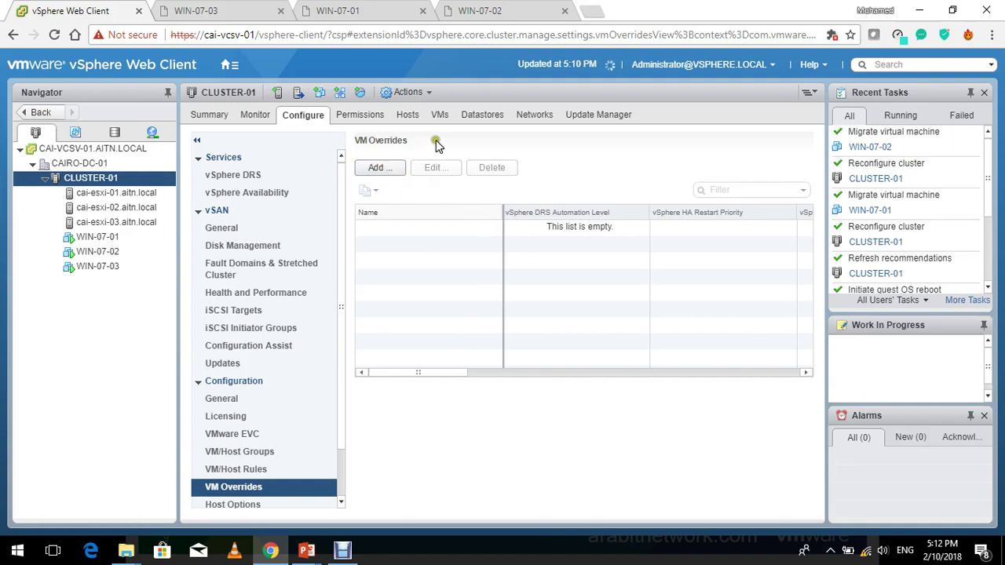
left_click(375, 170)
left_click(455, 168)
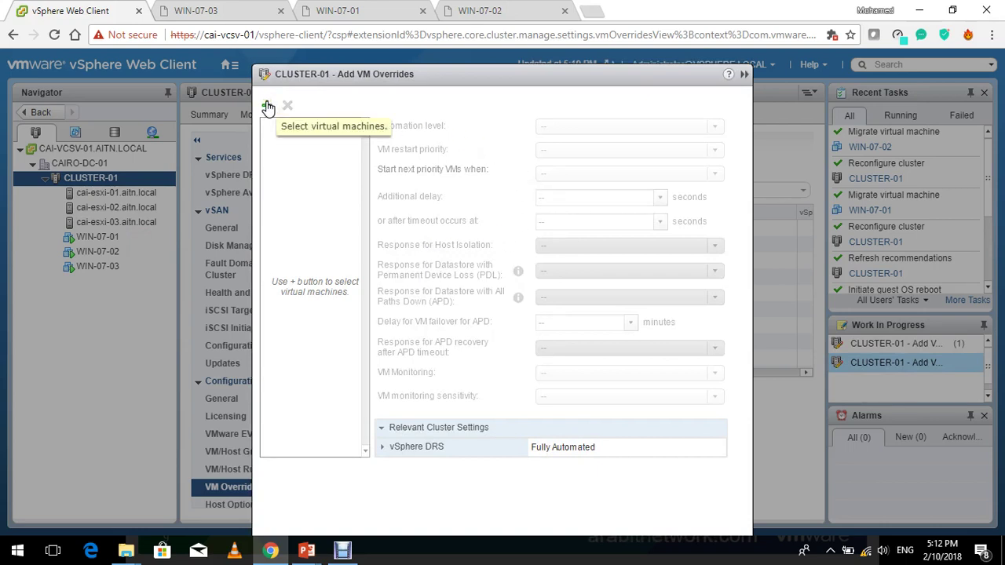
left_click(267, 108)
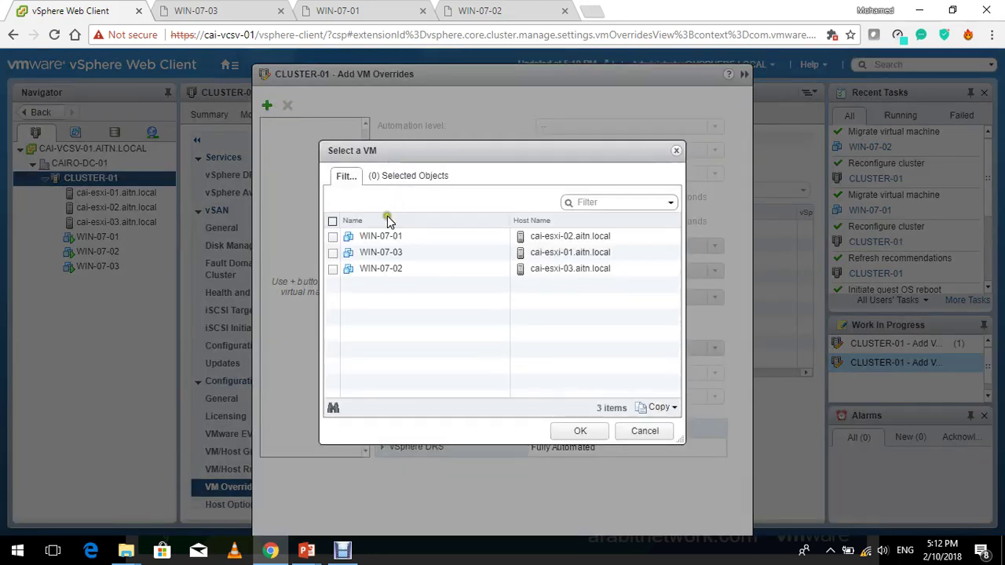
left_click(335, 237)
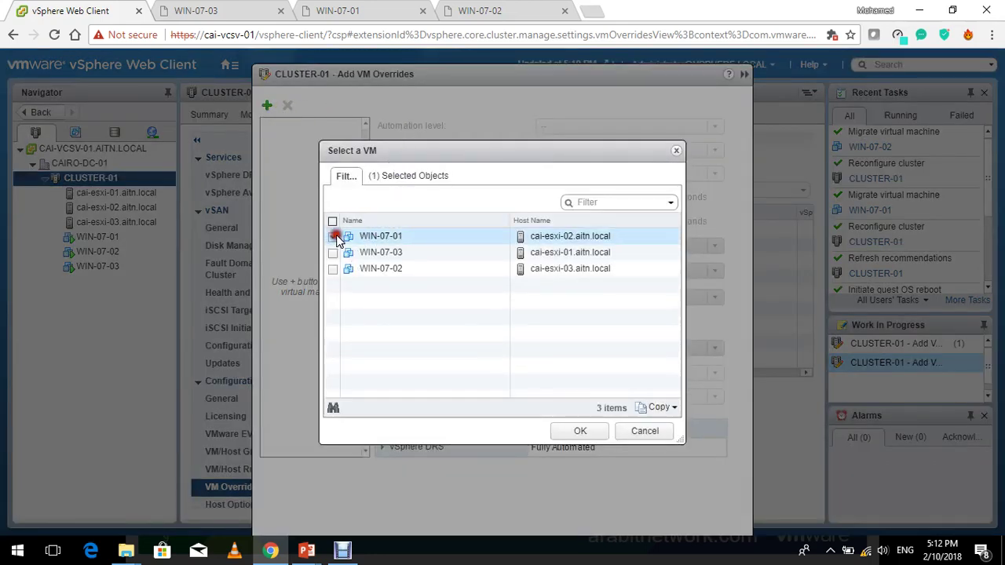
left_click(581, 431)
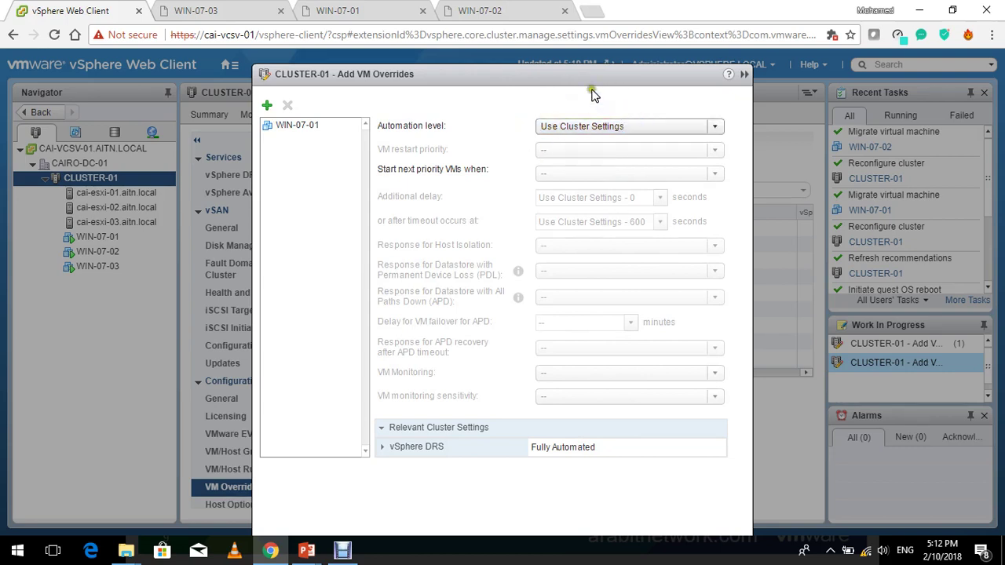
Step: Set the automation level of the WIN-07-01 override to Disabled
left_click(670, 126)
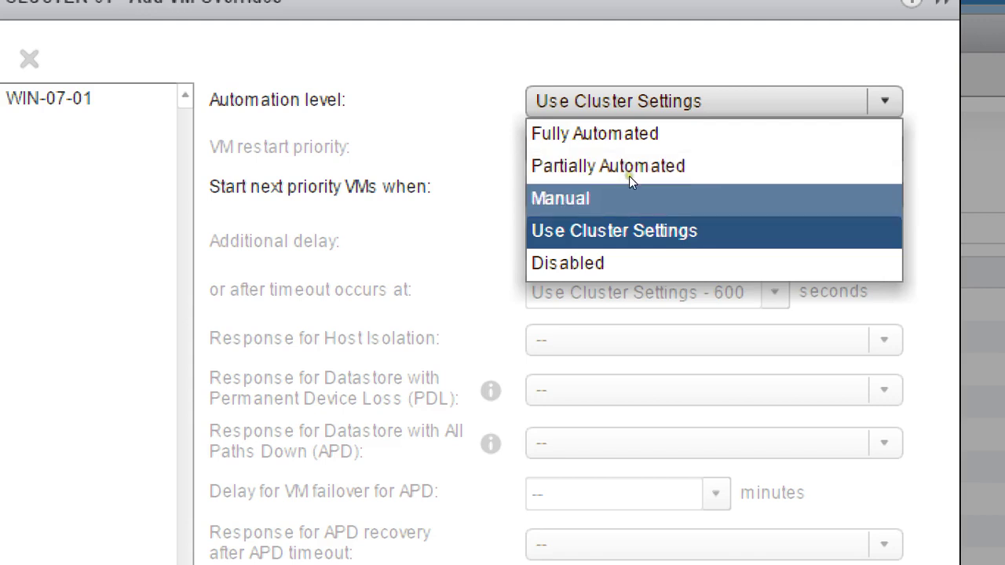
key("Down")
key("Return")
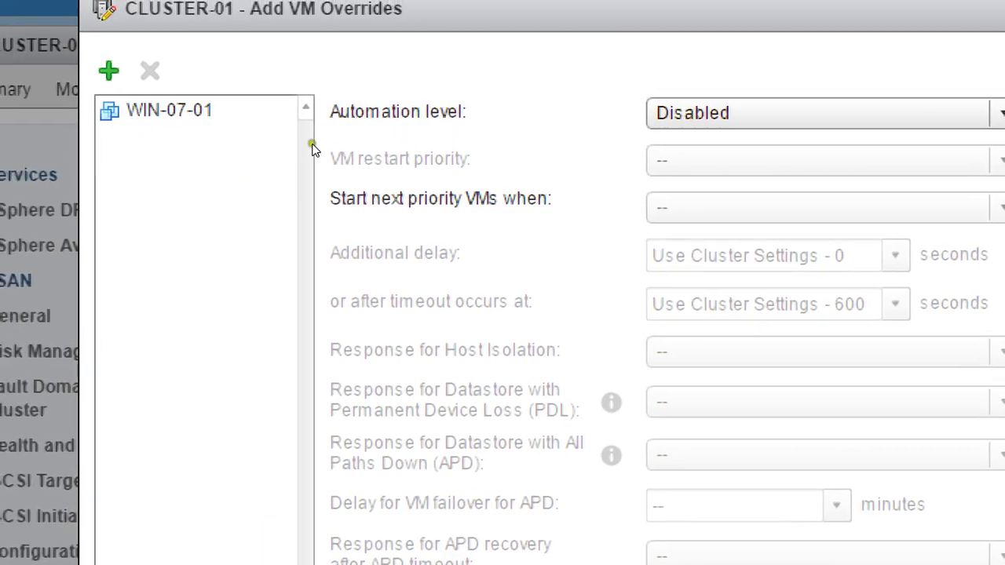
left_click(199, 108)
left_click(550, 128)
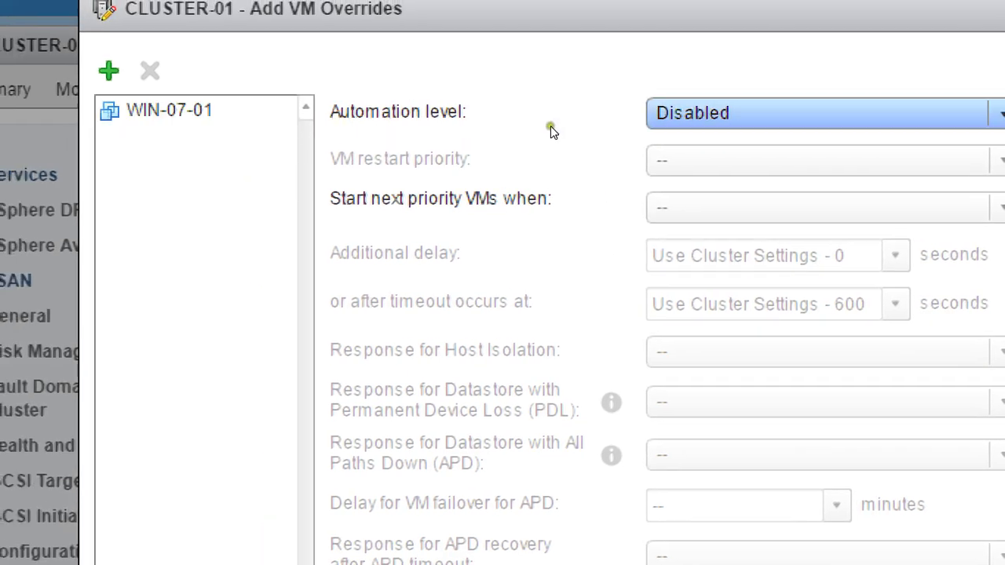